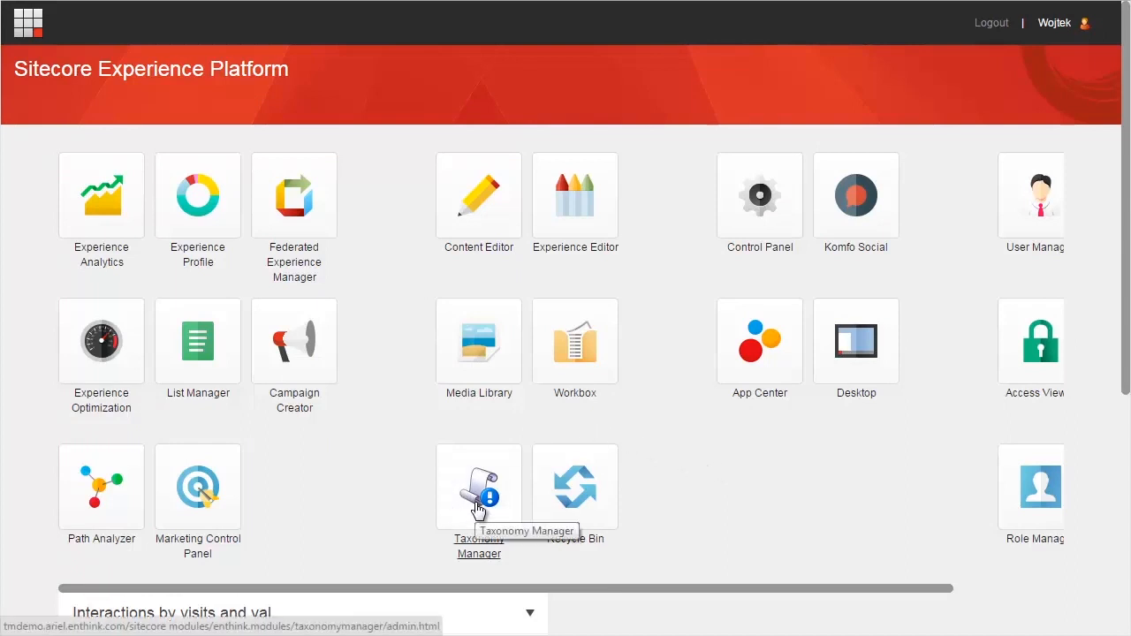
- Open the Taxonomy Manager from the Sitecore Desktop
click(868, 353)
click(25, 613)
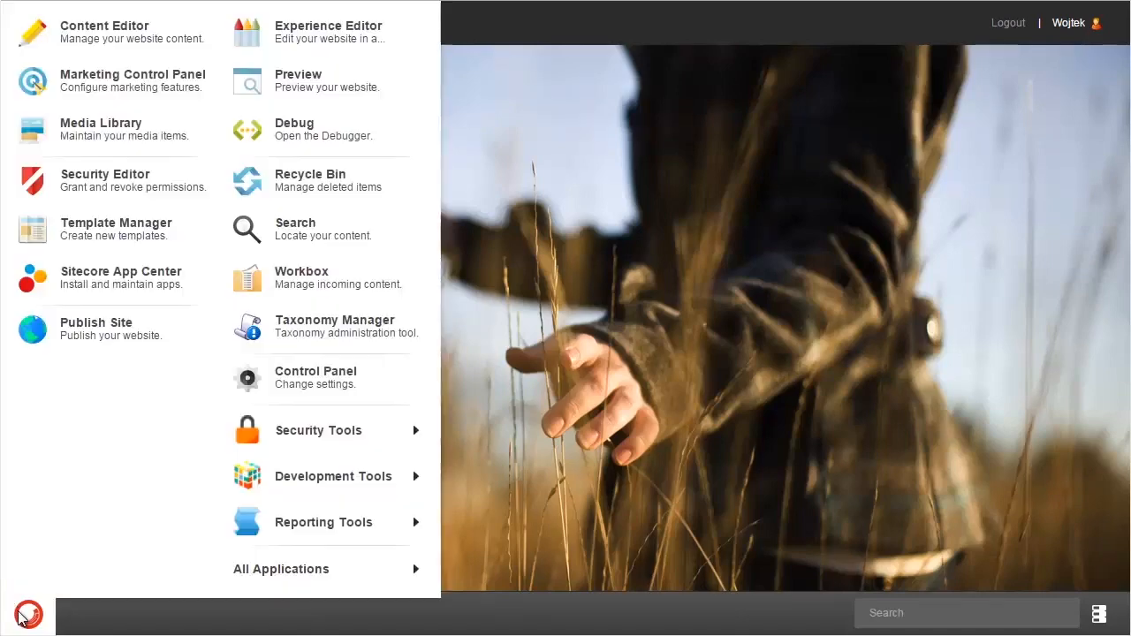
click(341, 321)
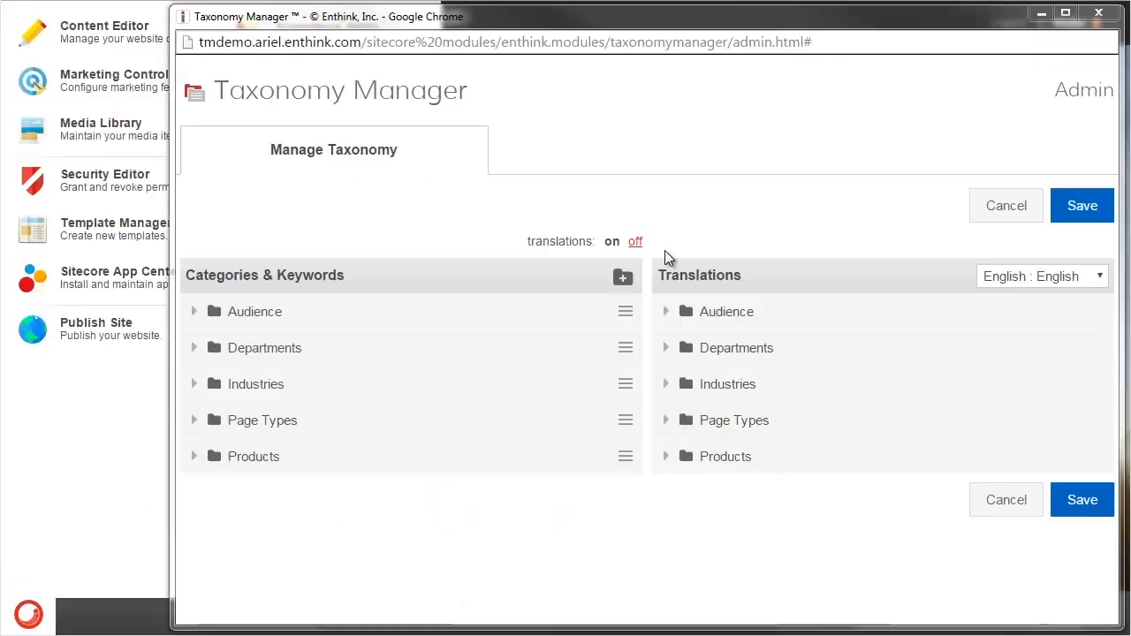
- Start a new top-level category with the default title "Animals"
click(624, 277)
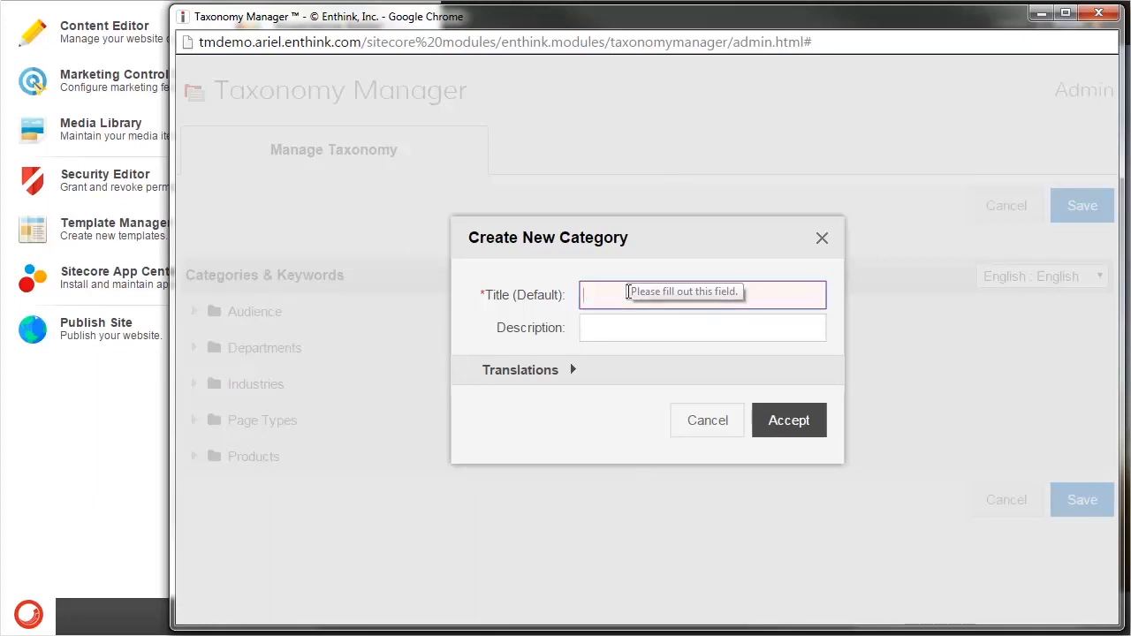
click(627, 293)
text(Animals)
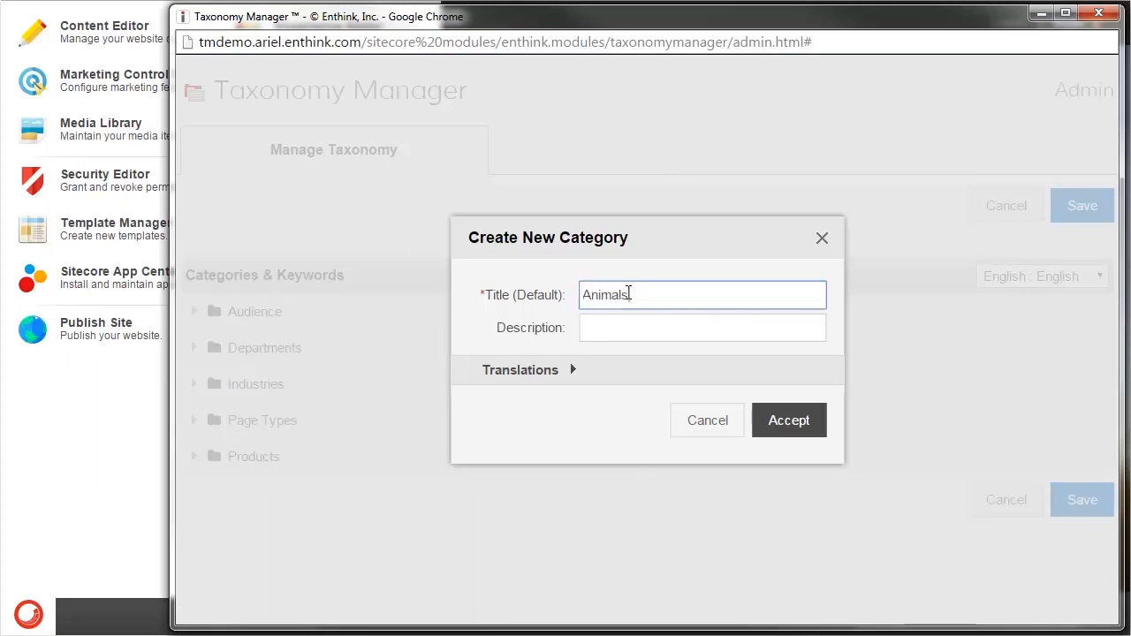
- Add the French (Canada) translation title "Animaux" to the new category and accept it
click(573, 375)
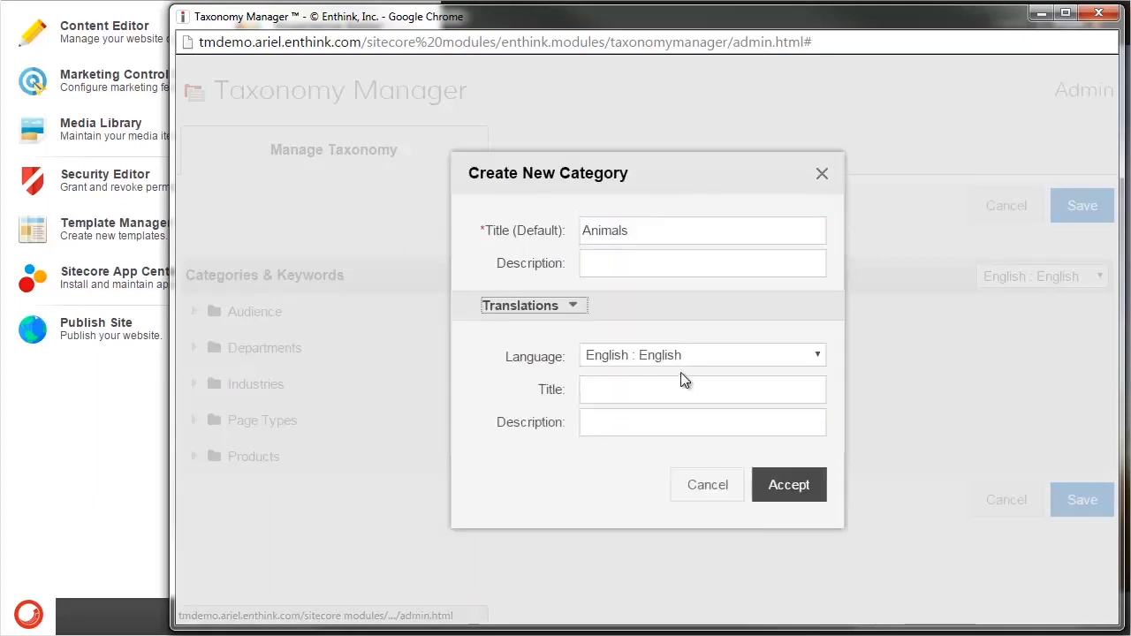
click(690, 353)
click(680, 395)
click(631, 391)
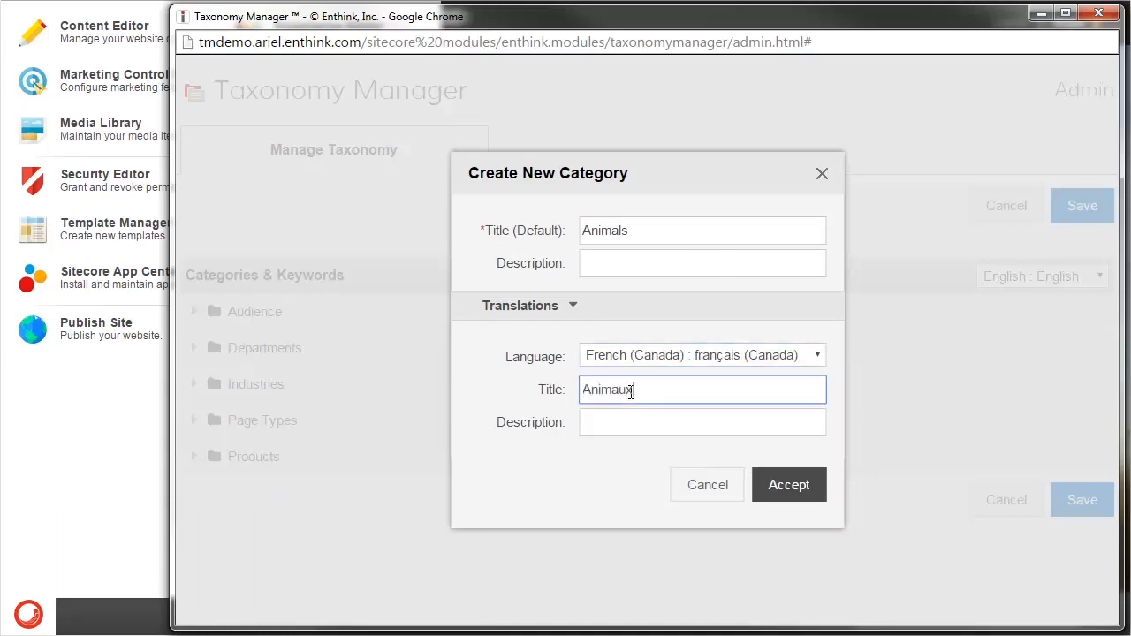
click(676, 356)
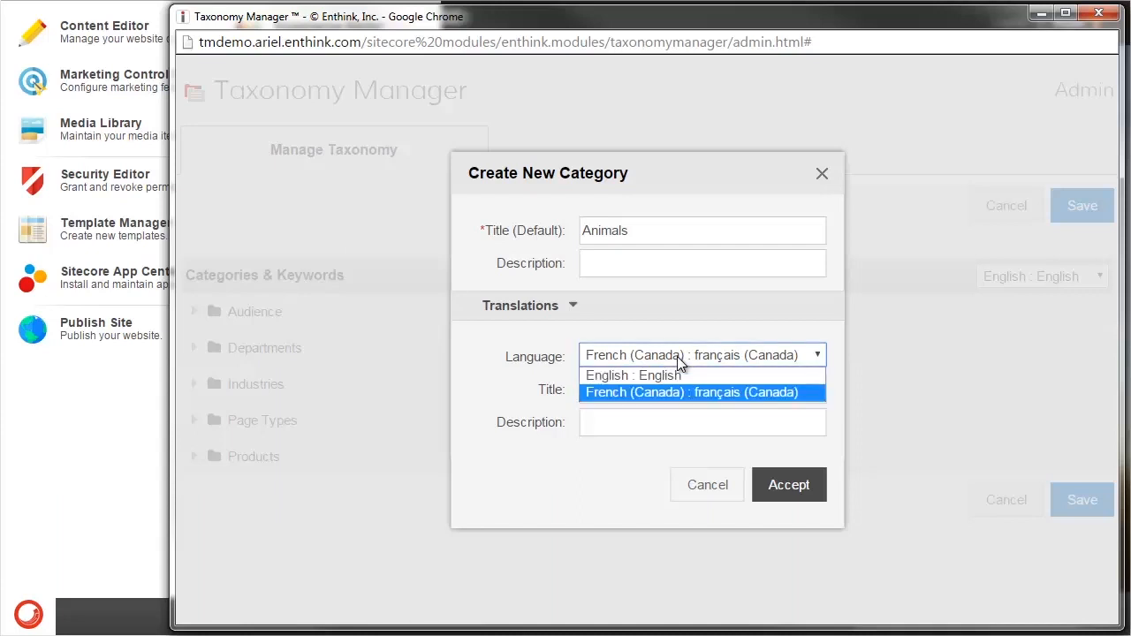
click(663, 391)
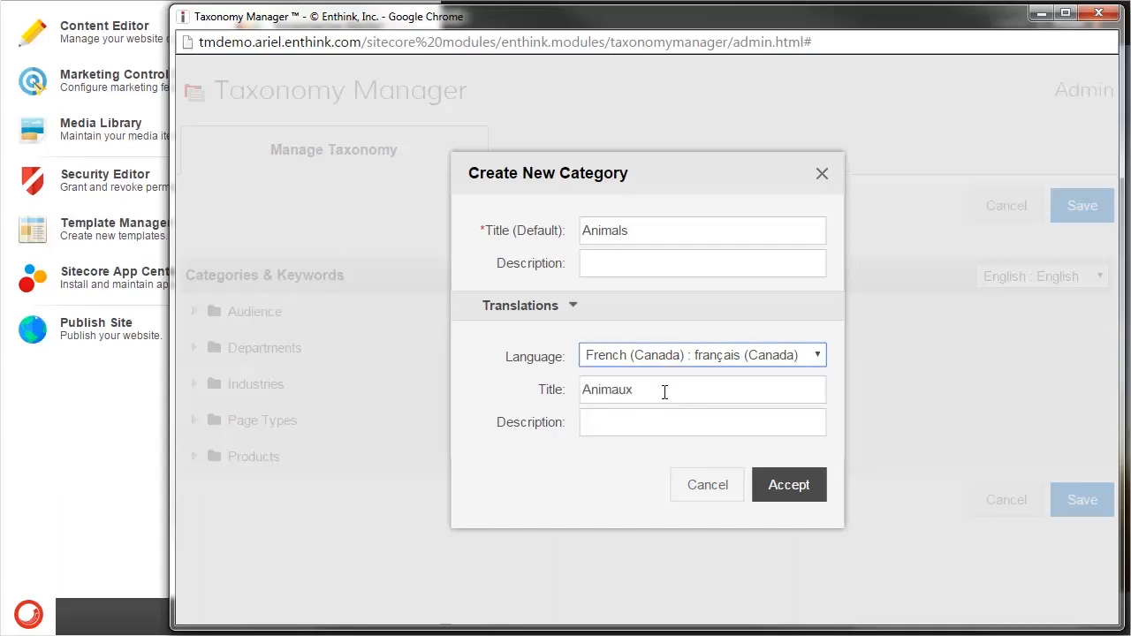
click(806, 487)
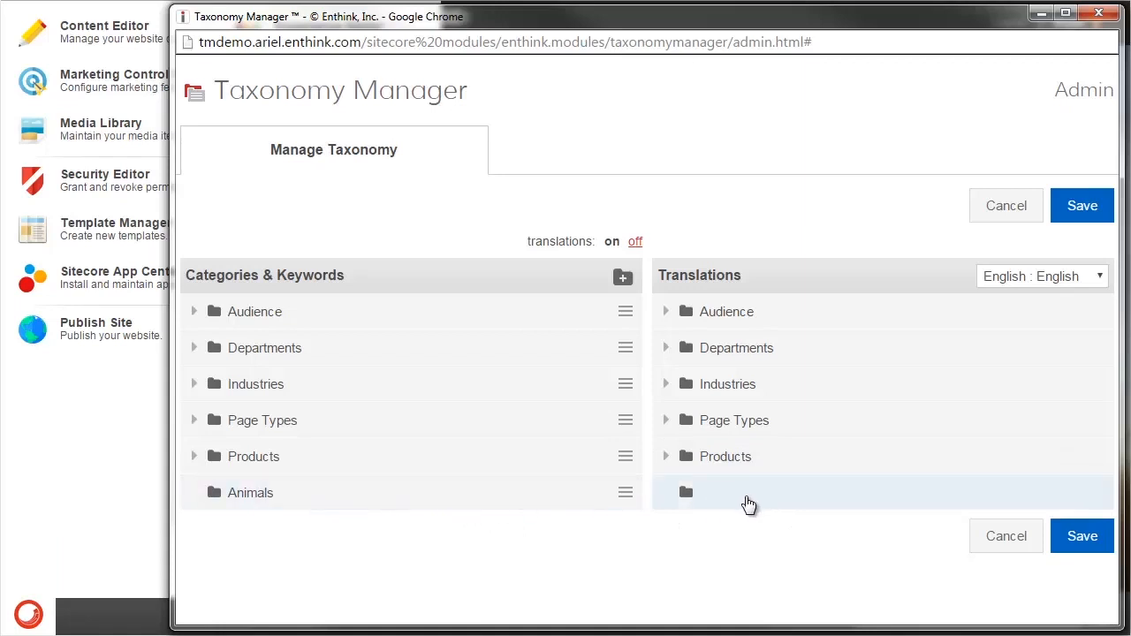
- Check the Animals category's translation in French (Canada), and return the translations list to English
click(742, 492)
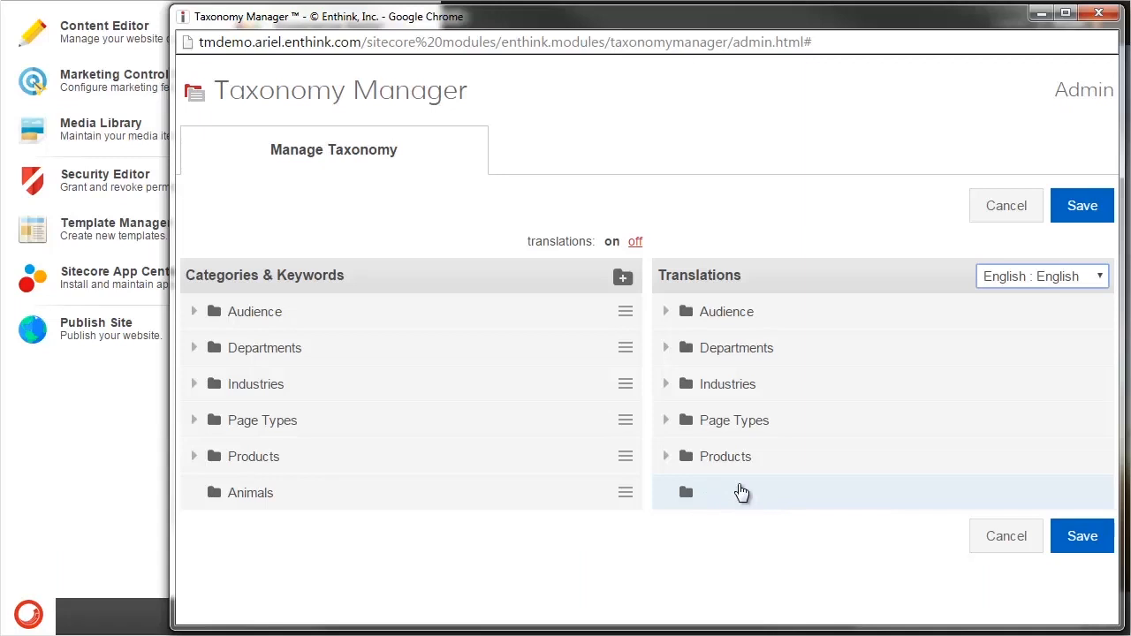
click(1032, 278)
click(1018, 316)
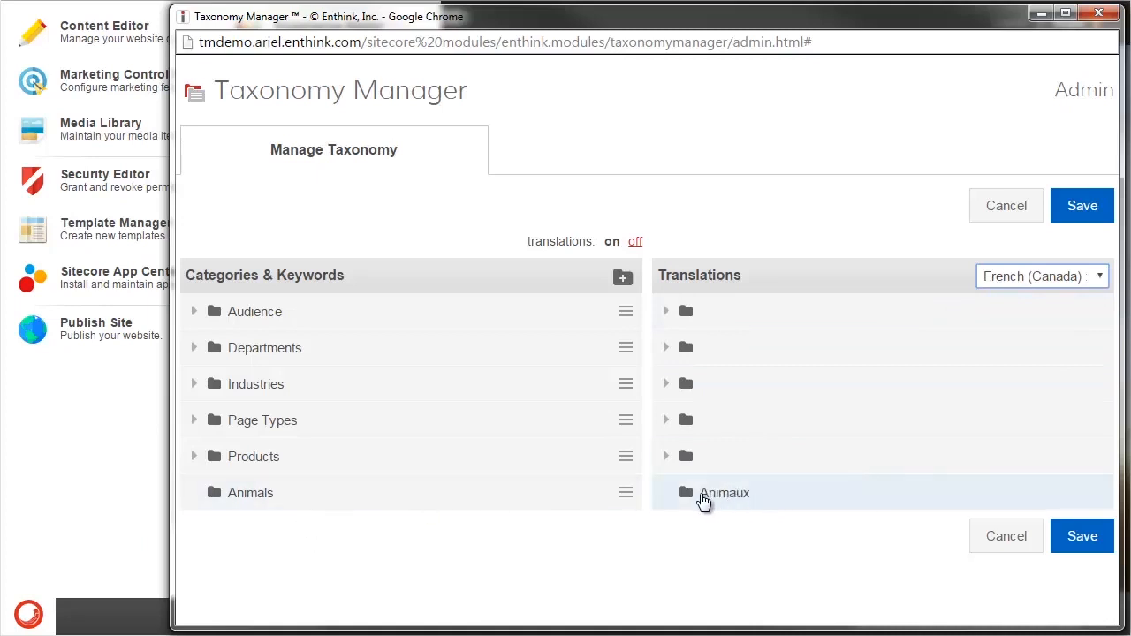
click(1034, 279)
click(1018, 297)
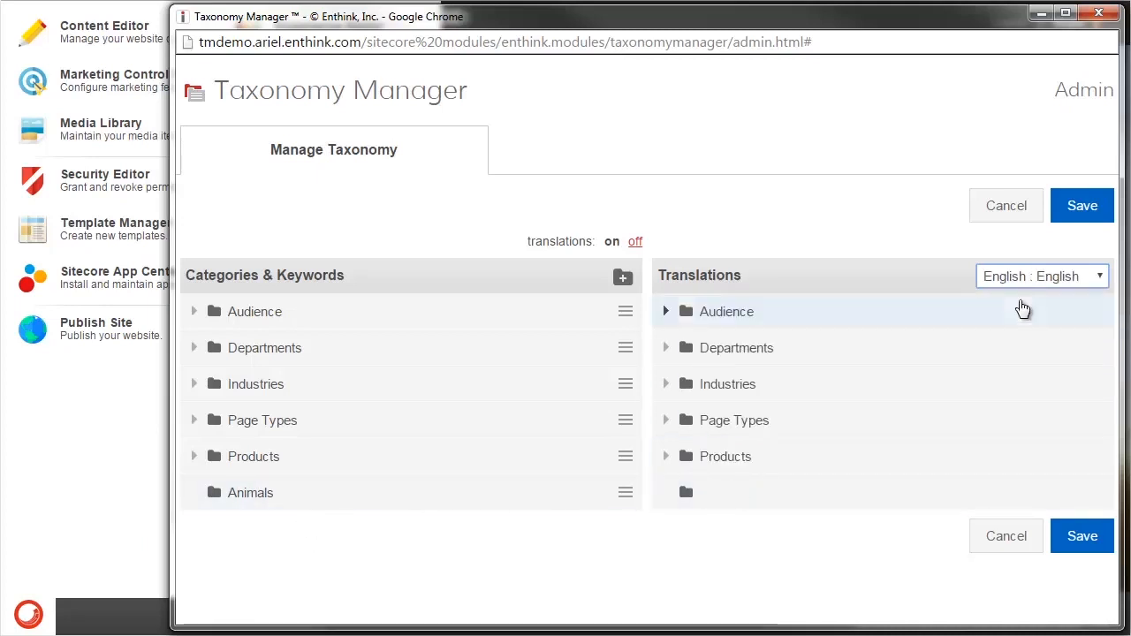
- Expand the Products, Page Types and Industries categories to examine their keywords
click(194, 457)
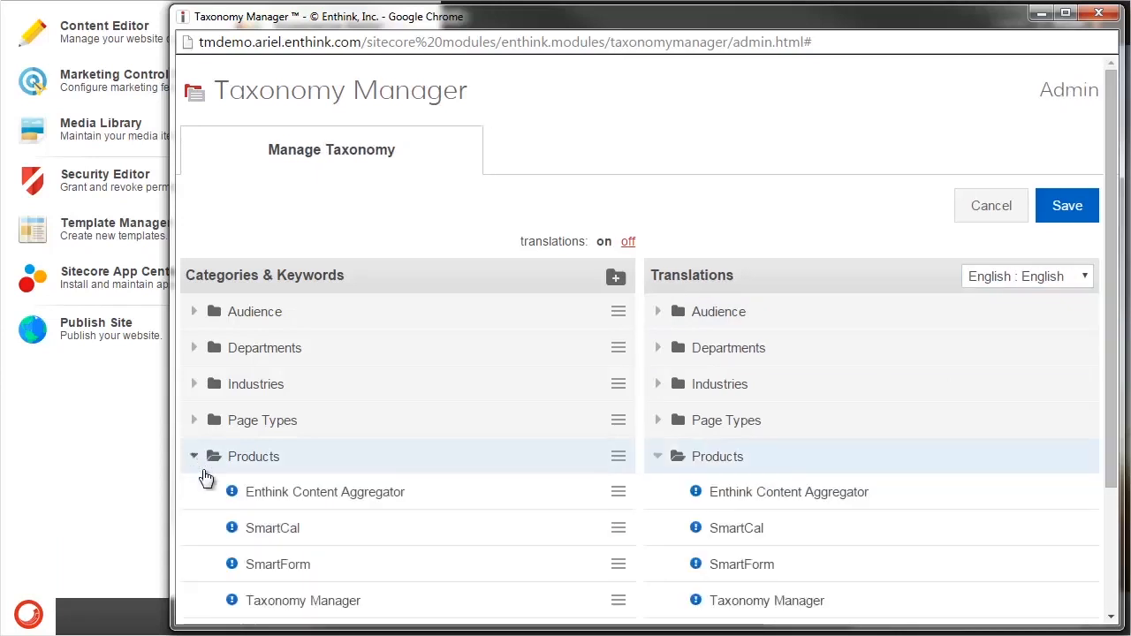
click(195, 421)
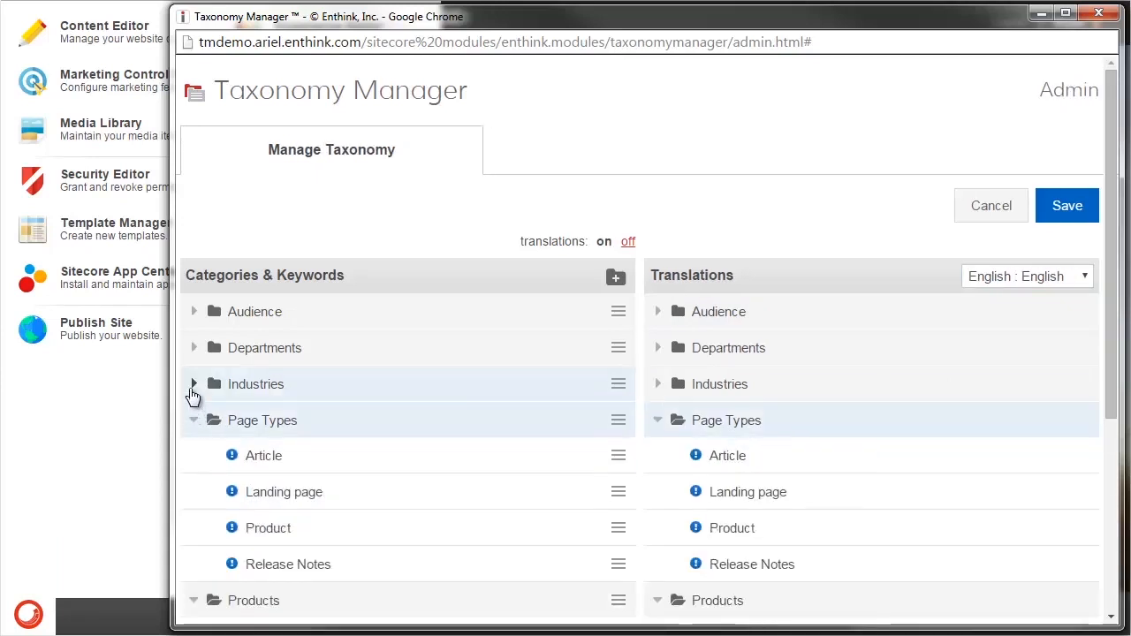
click(194, 384)
scroll(435, 506, down, 3)
scroll(821, 265, up, 1)
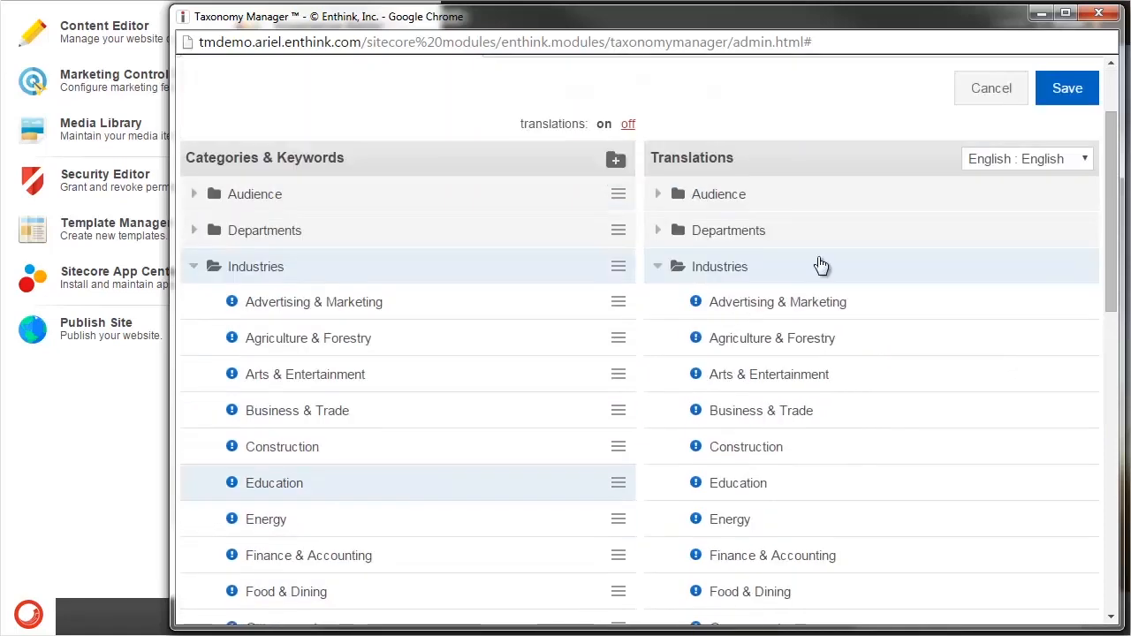
- View the expanded keywords' translations in French (Canada), and switch the language back to English
click(1083, 161)
click(1048, 196)
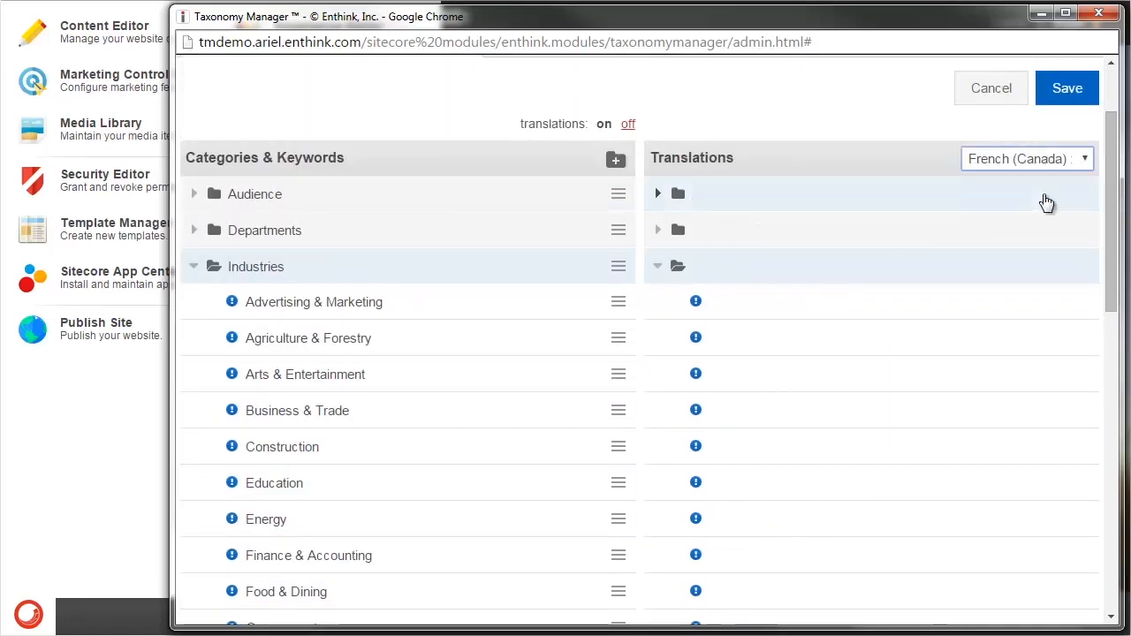
click(1085, 158)
click(1041, 181)
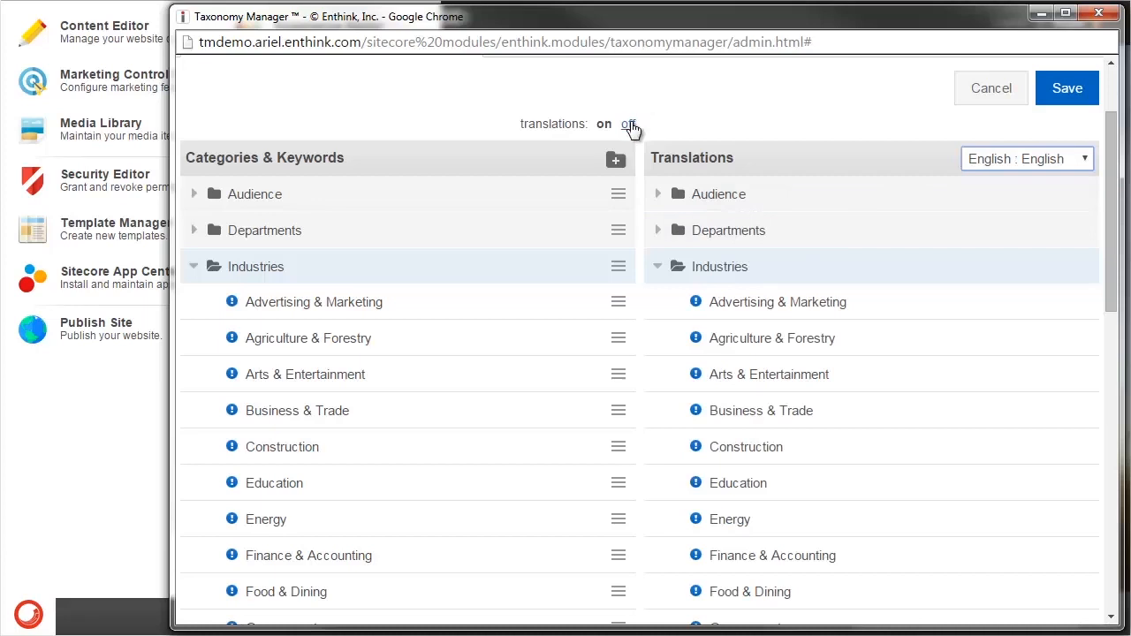
- Turn the translations display off and on again, and try a narrower window width before widening it back
click(629, 123)
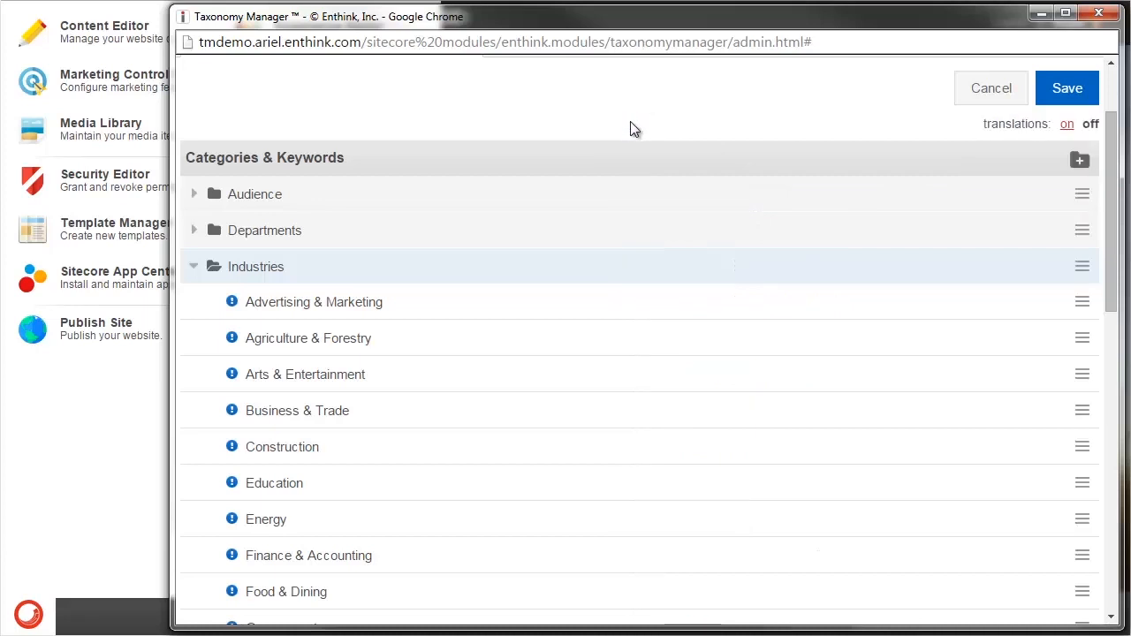
click(1067, 125)
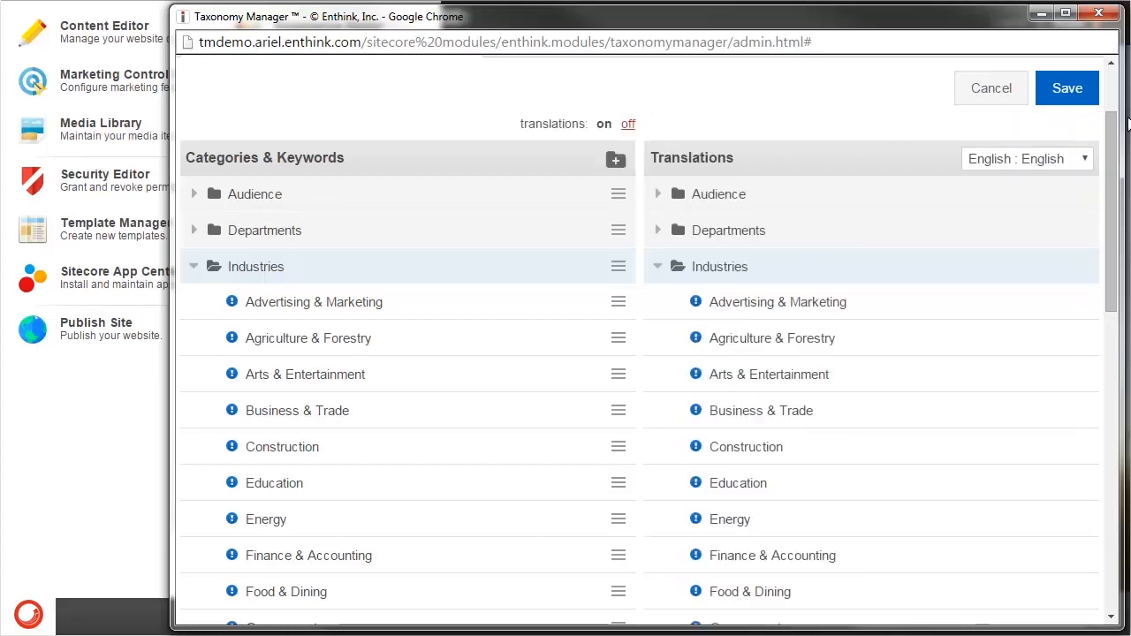
drag(1120, 115, 572, 79)
drag(611, 164, 1112, 116)
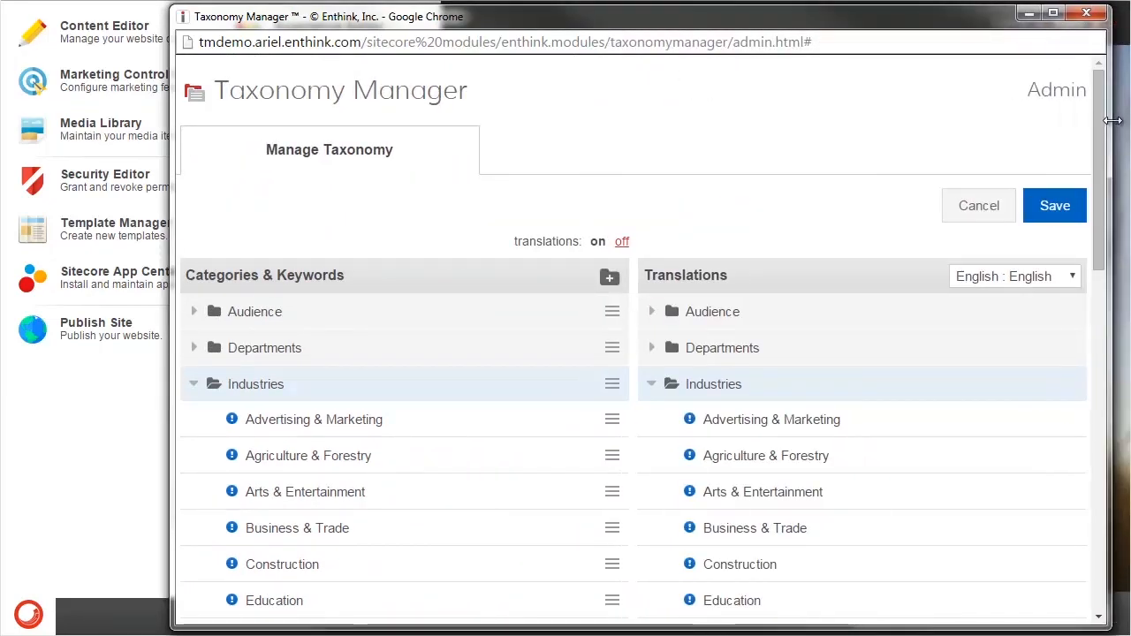
- Collapse the expanded Page Types, Products and Industries categories
scroll(475, 370, down, 4)
scroll(475, 369, down, 7)
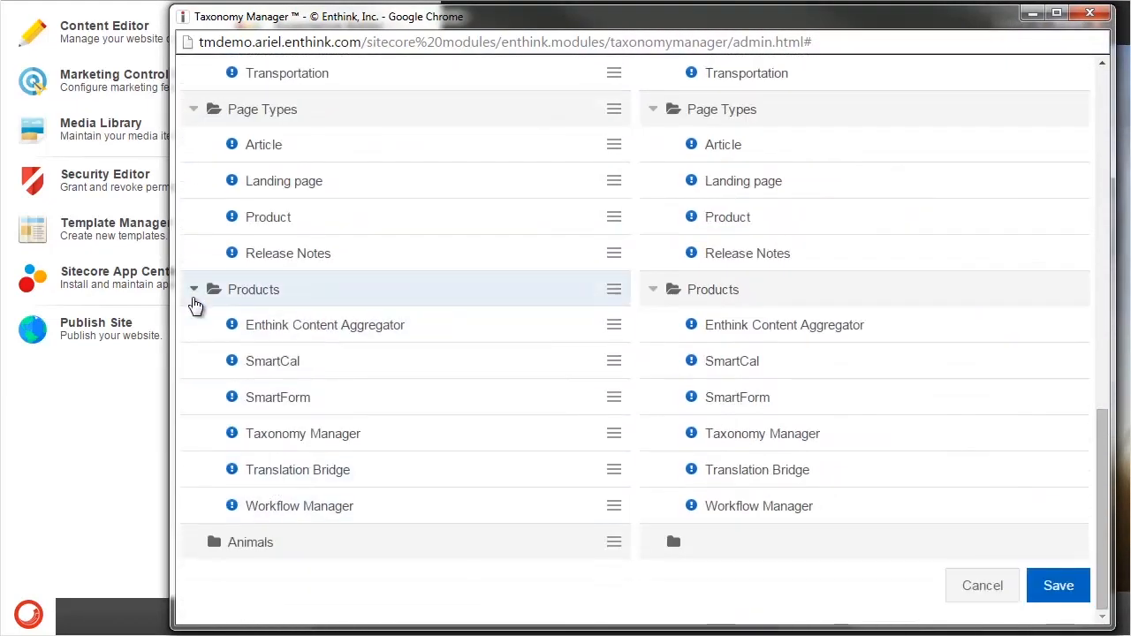
click(193, 110)
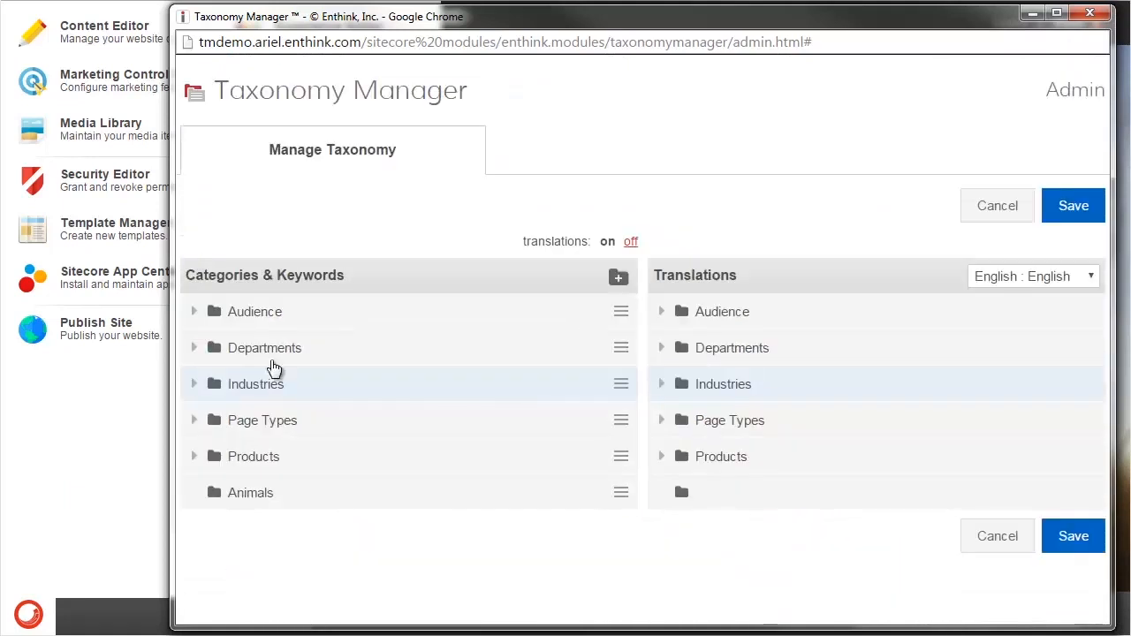
- Create the keyword "Alligator" in the Animals category, pasting a description ending in "genus Alligator of the family Alligatoridae"
click(291, 495)
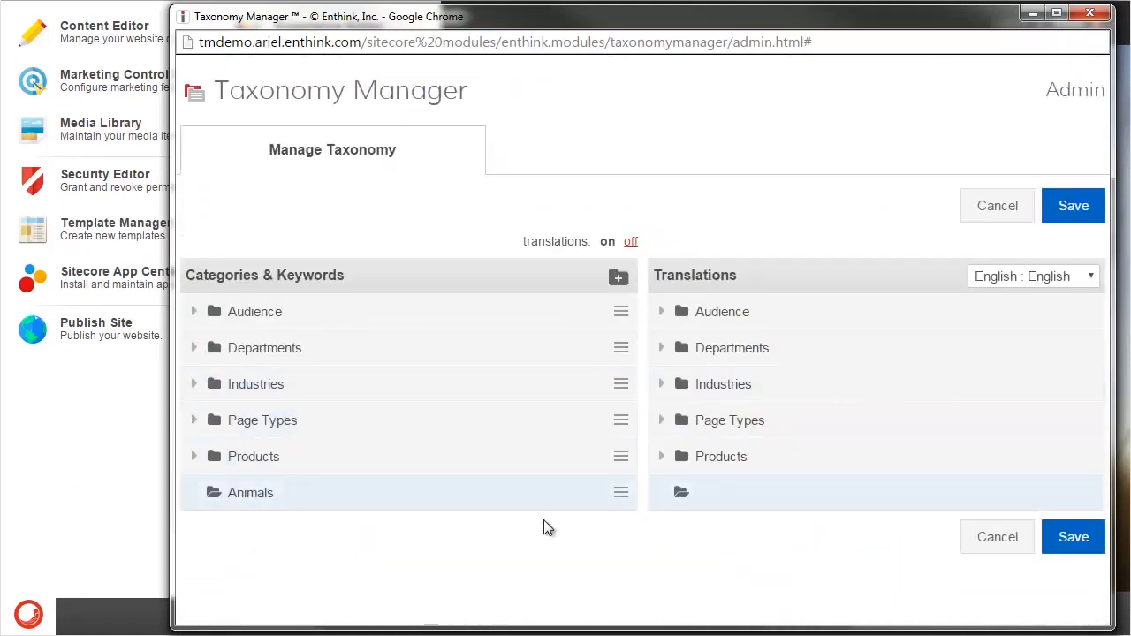
click(623, 497)
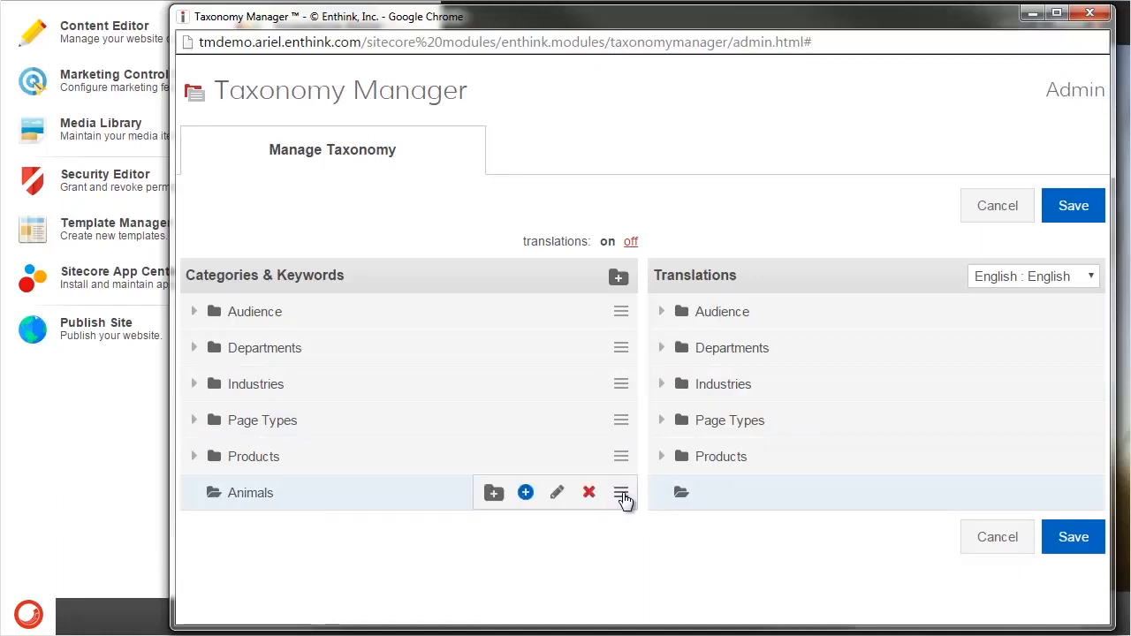
click(526, 495)
click(635, 303)
text(A)
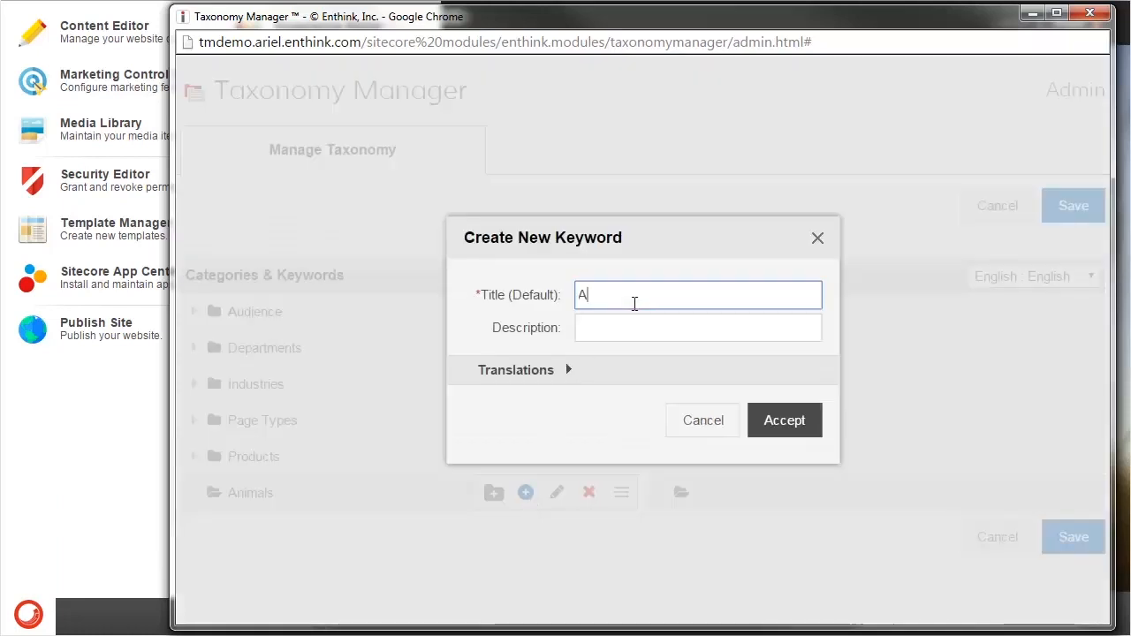
text(lligator)
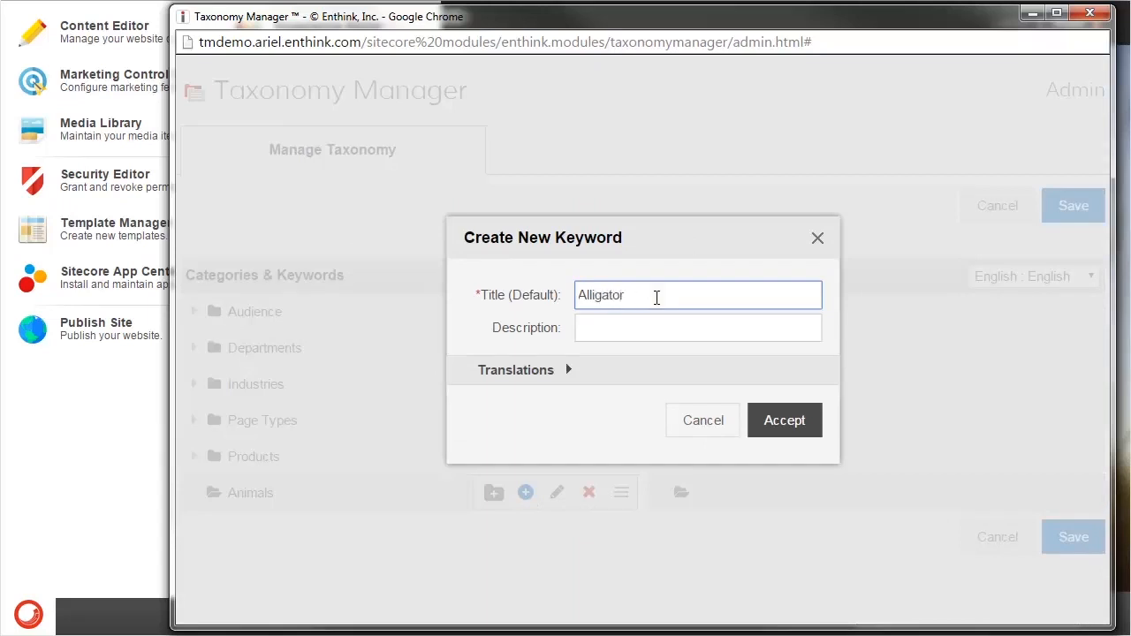
click(604, 326)
key(ctrl+v)
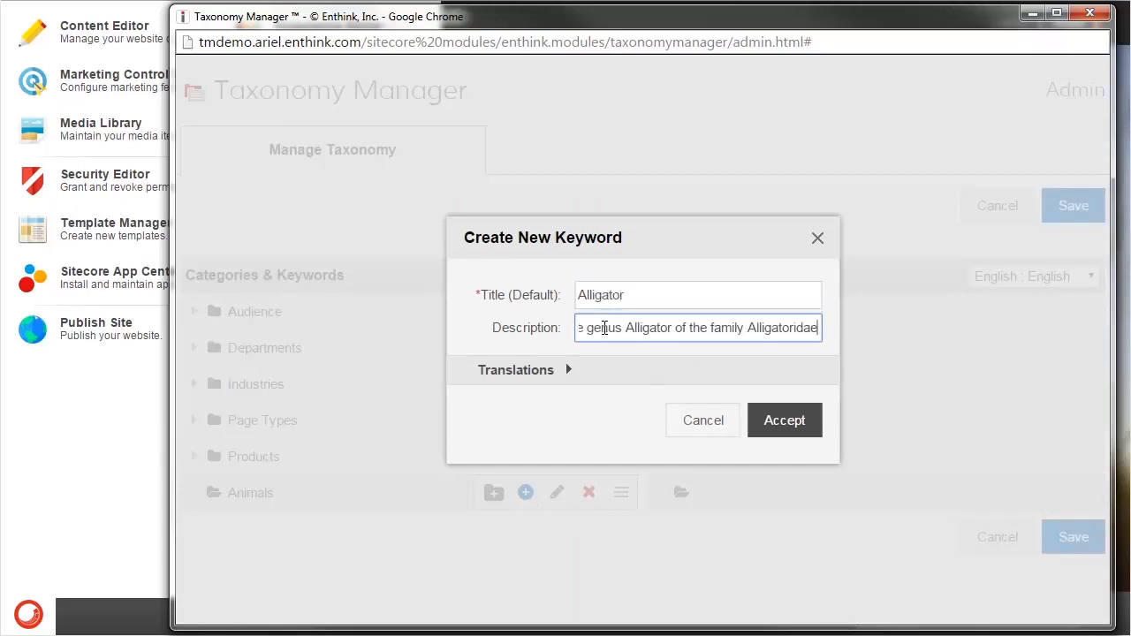
click(785, 428)
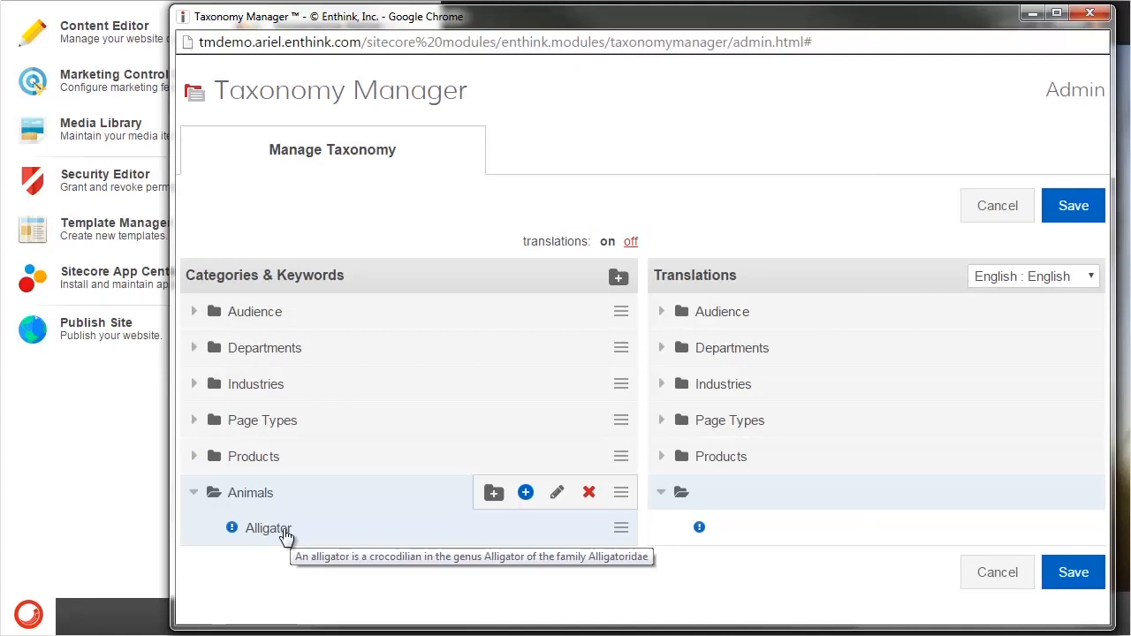
- Create a second keyword titled "Dog" in the Animals category
click(525, 493)
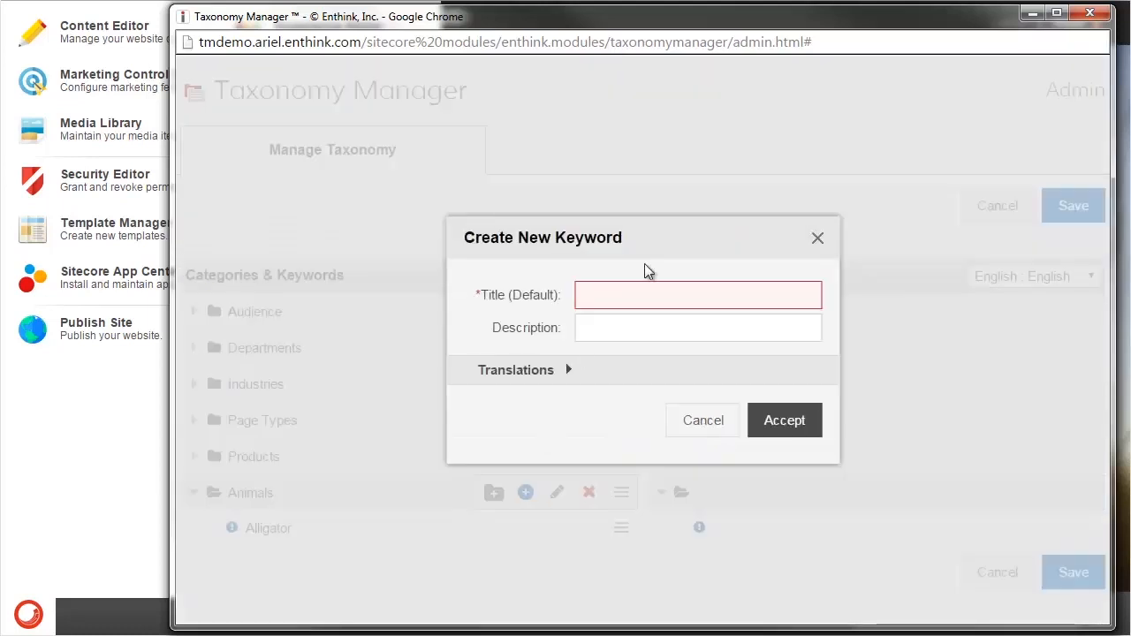
text(Dog)
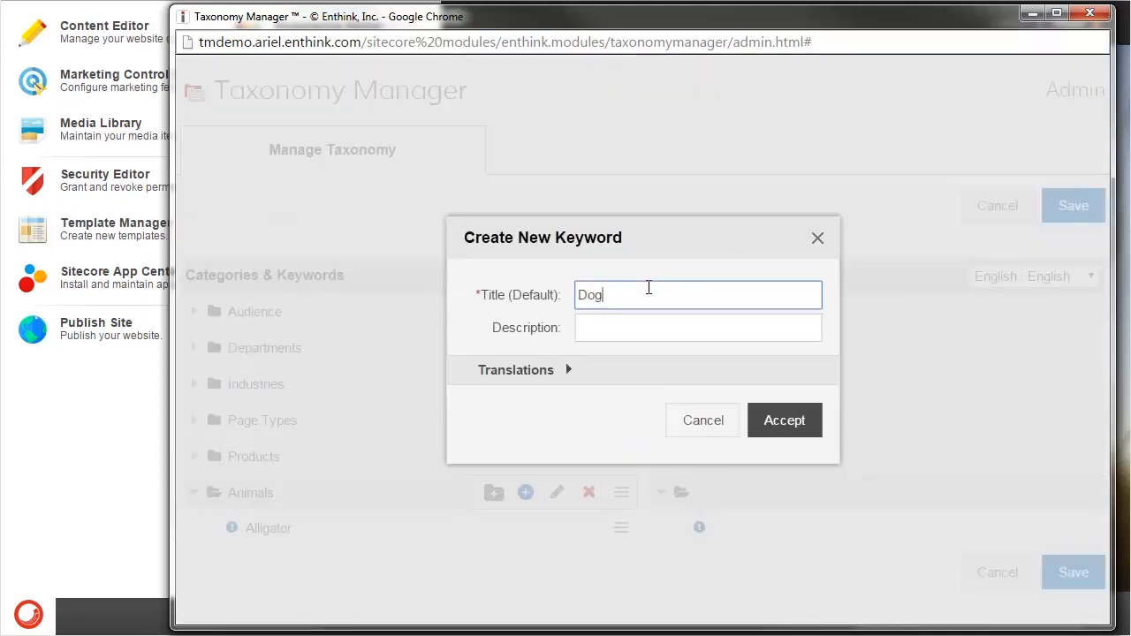
click(783, 422)
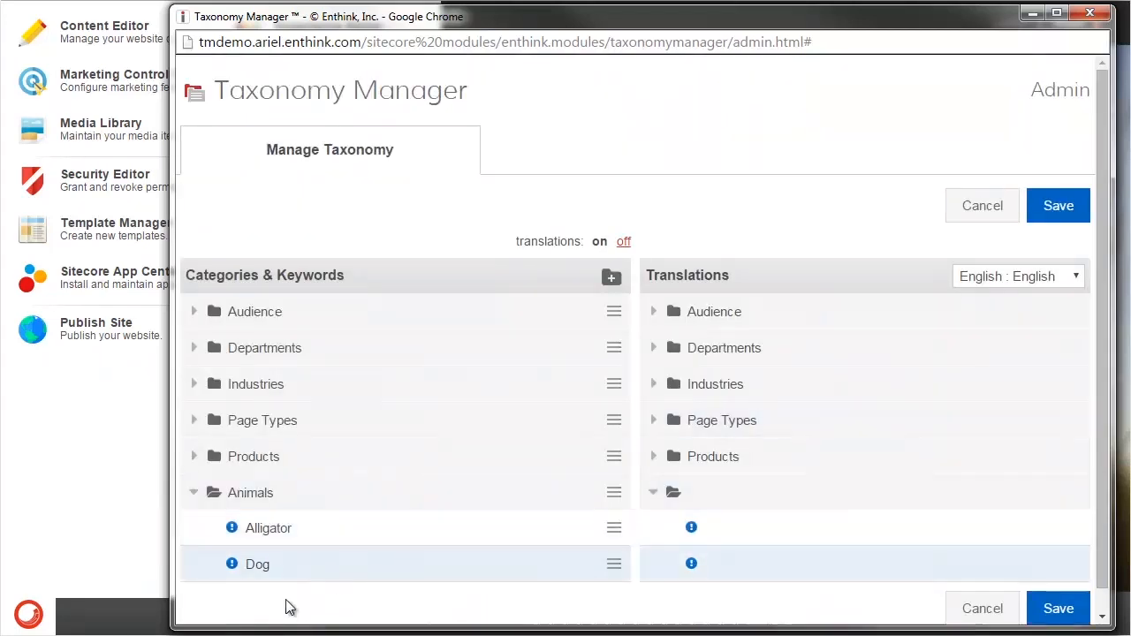
- Create a keyword titled "Boxer" nested under the Dog keyword in the Animals category
scroll(341, 572, down, 1)
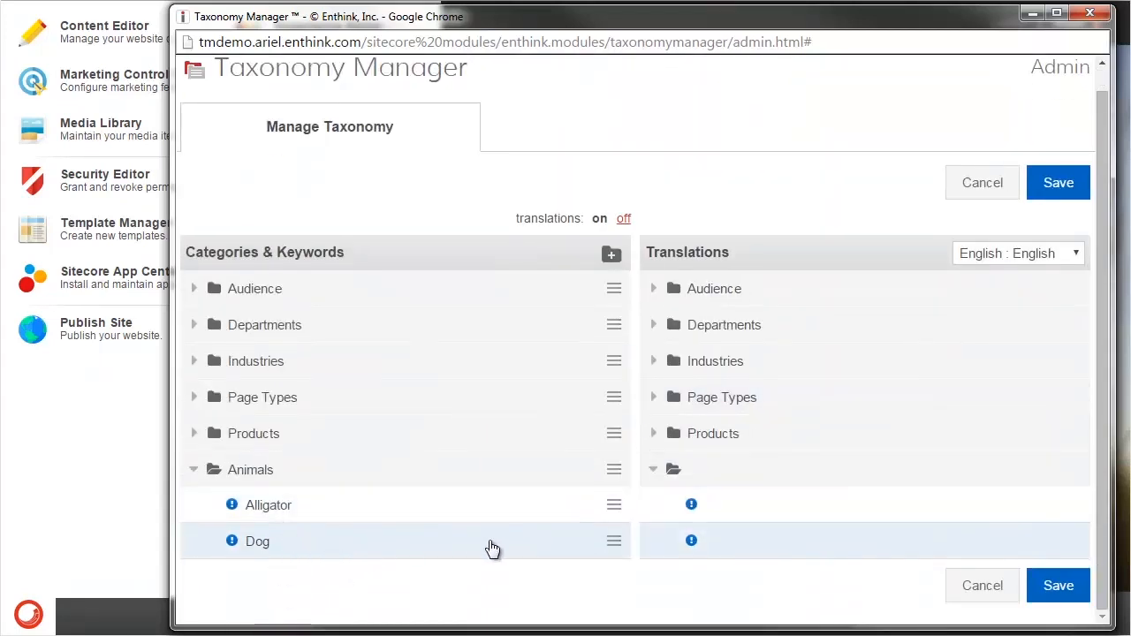
click(614, 541)
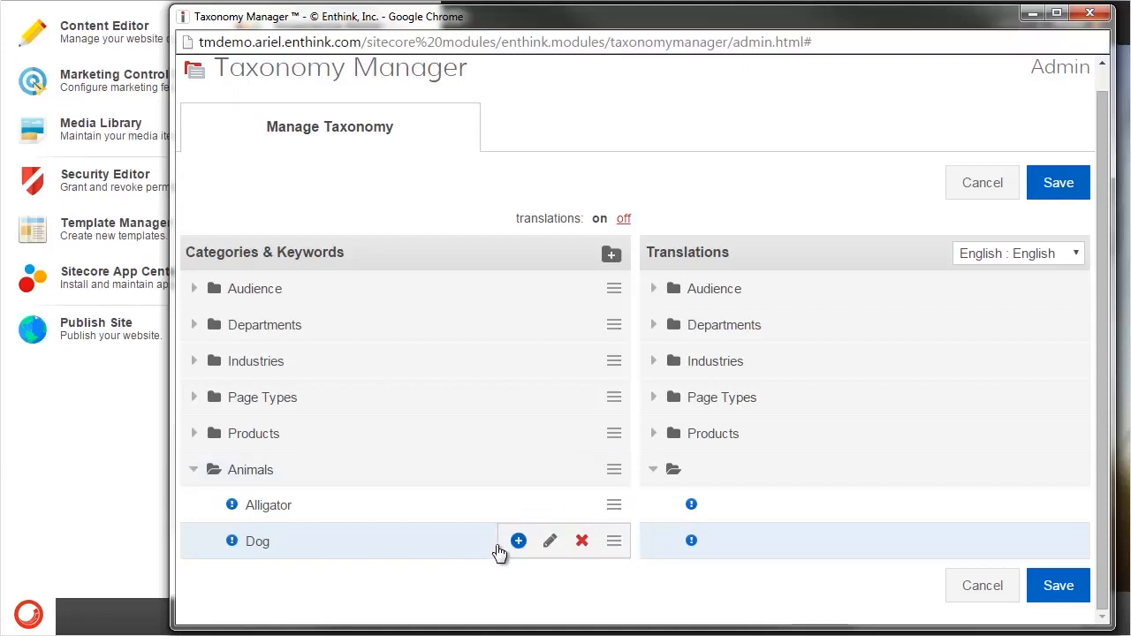
click(518, 541)
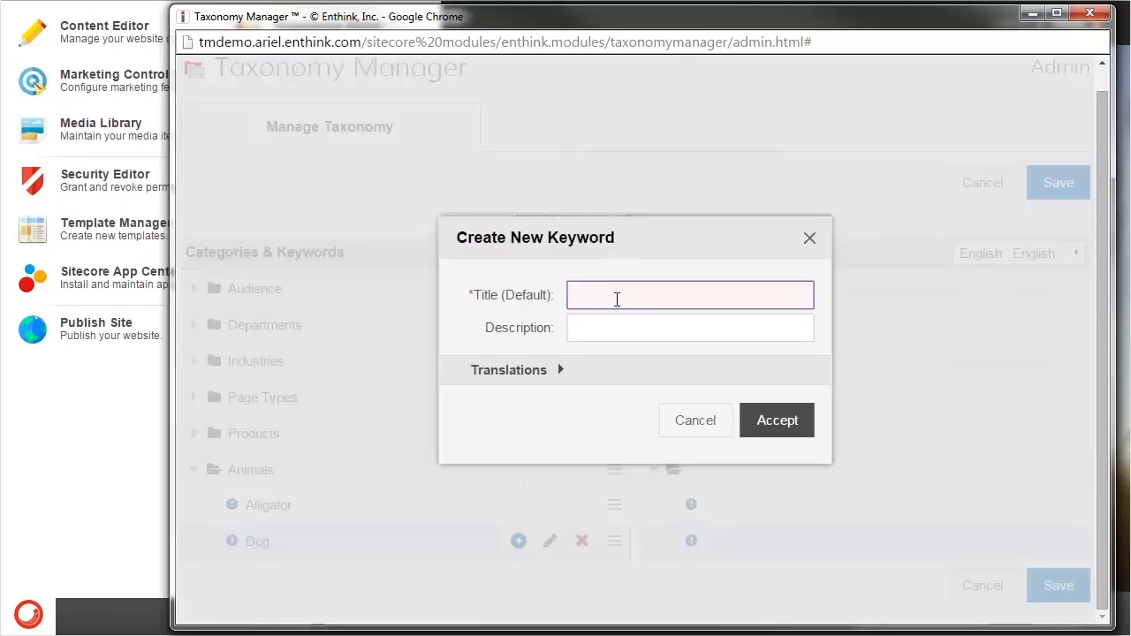
text(Boxer)
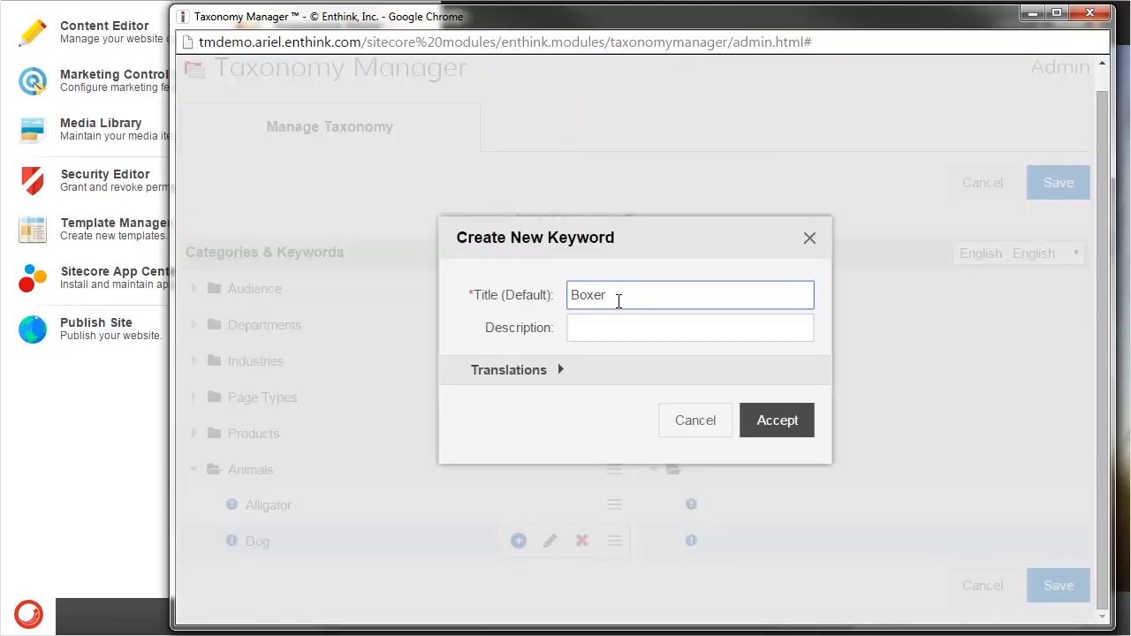
click(749, 419)
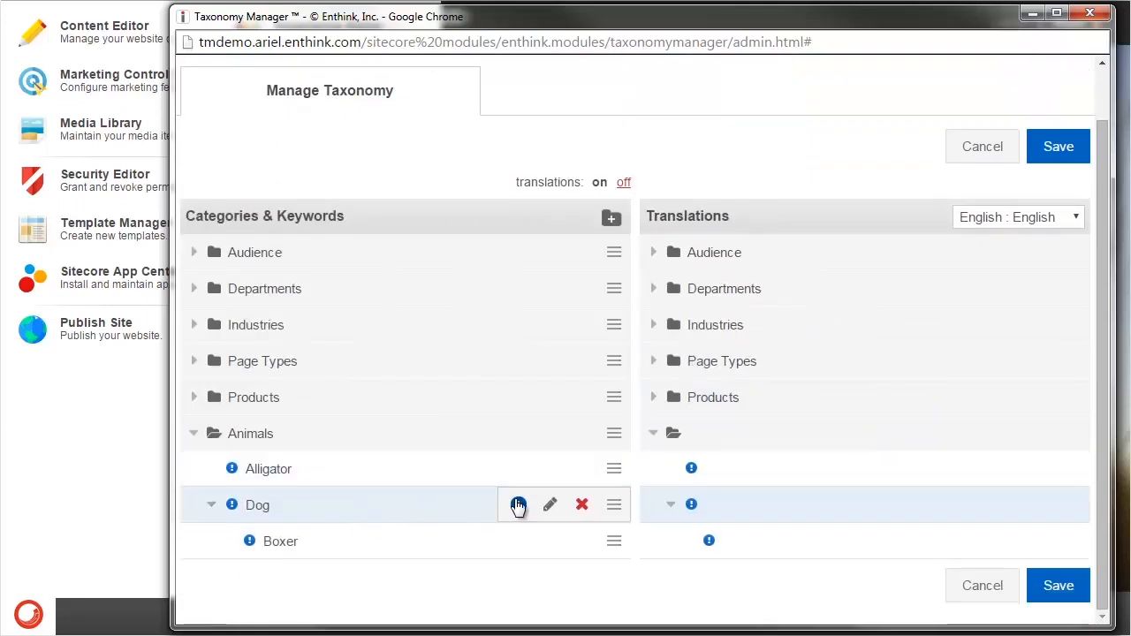
- Create a second keyword titled "Collie" nested under the Dog keyword
click(518, 505)
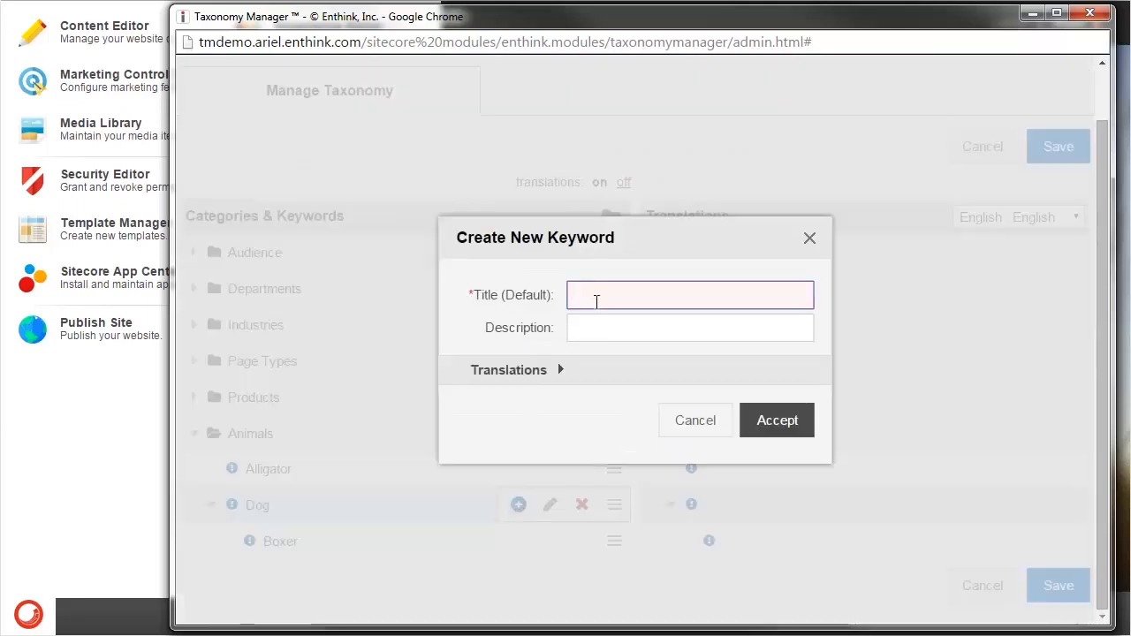
text(Collie)
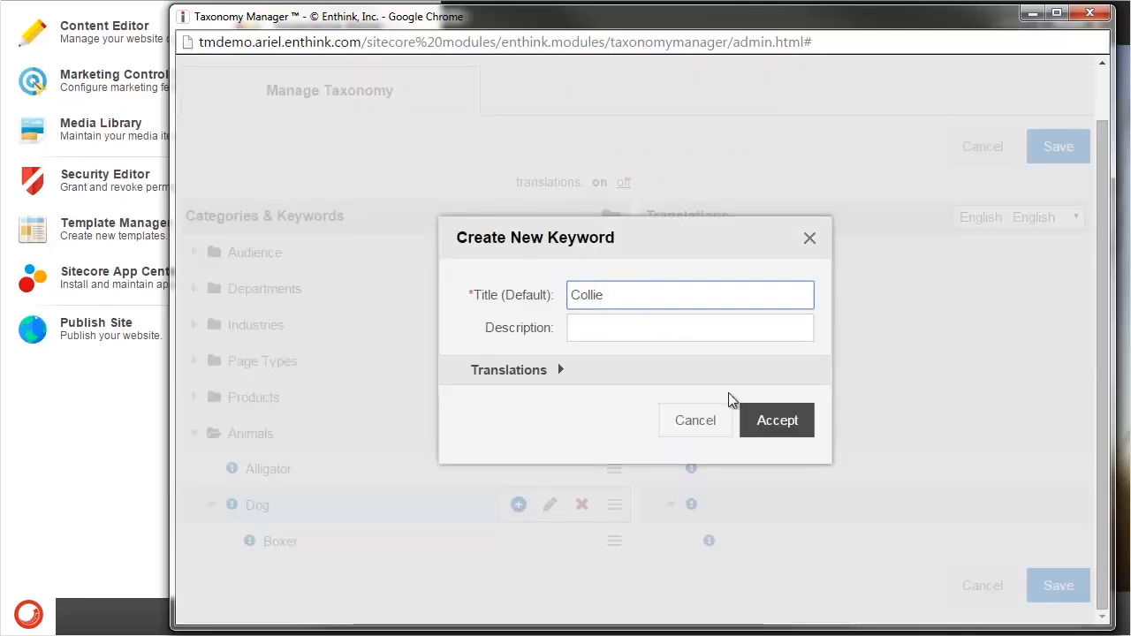
click(770, 419)
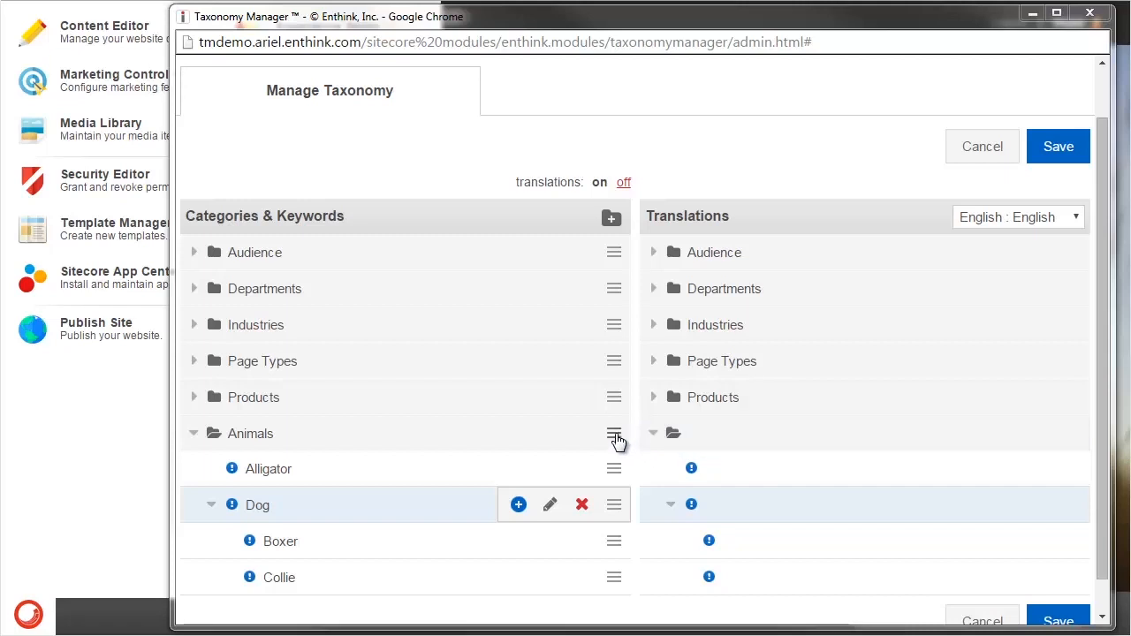
- Create a subcategory titled "Dogs" inside the Animals category
mouse_move(581, 436)
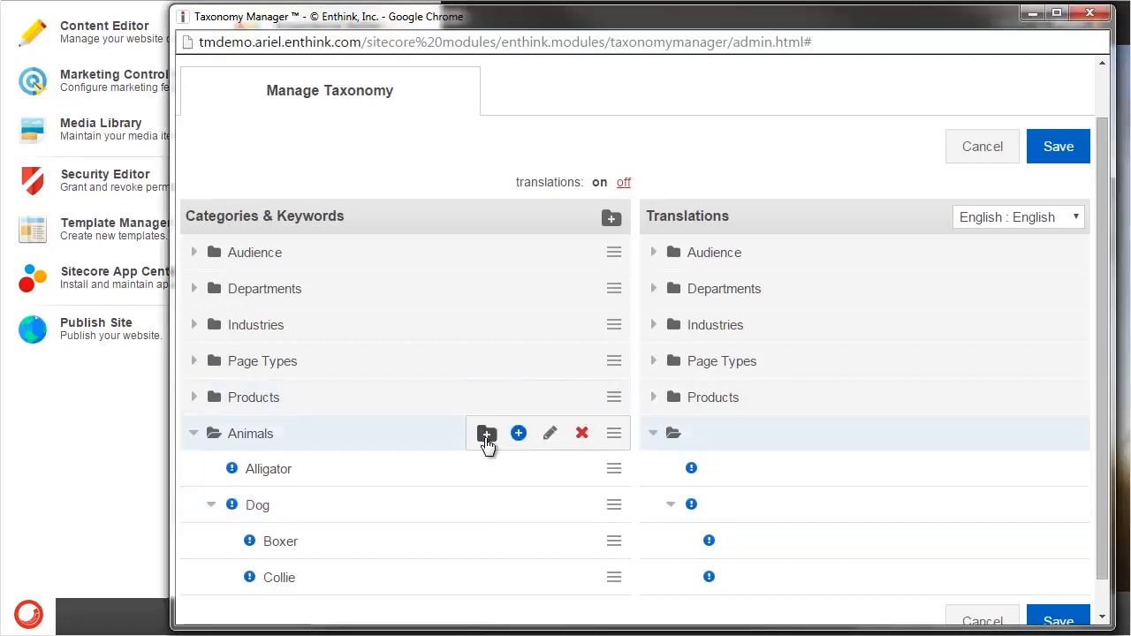
click(485, 433)
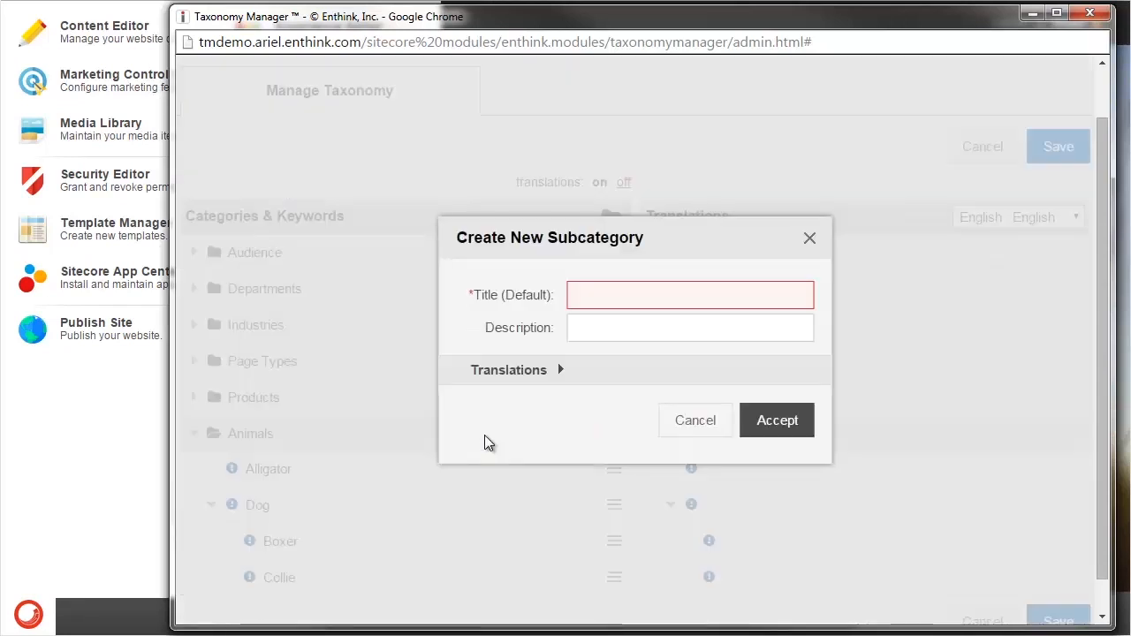
click(582, 294)
text(Dogs)
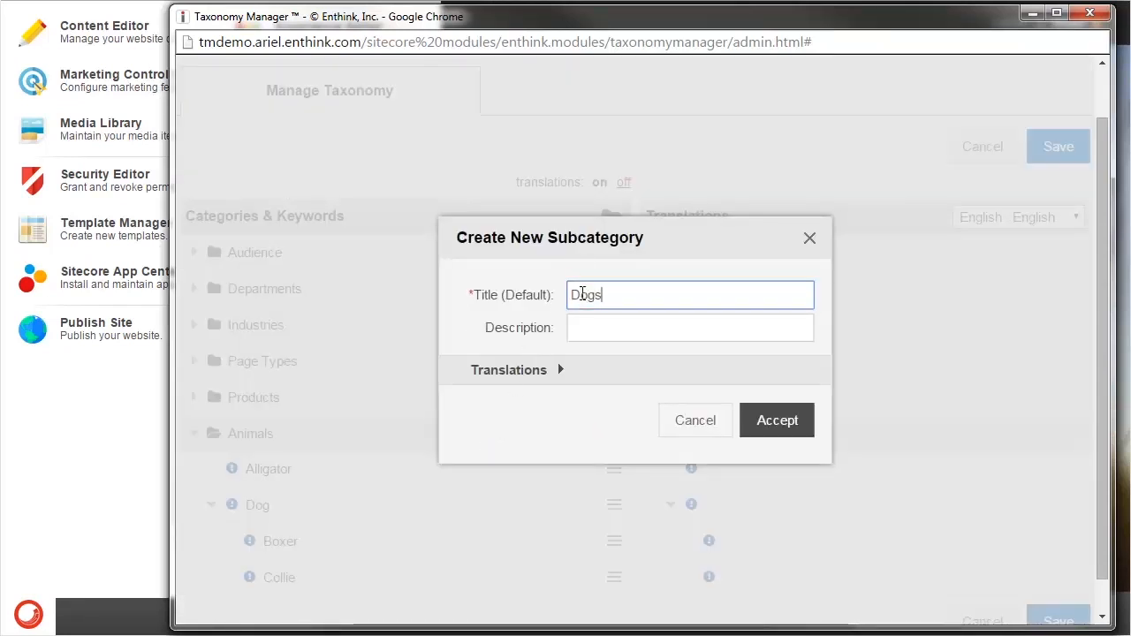
click(774, 420)
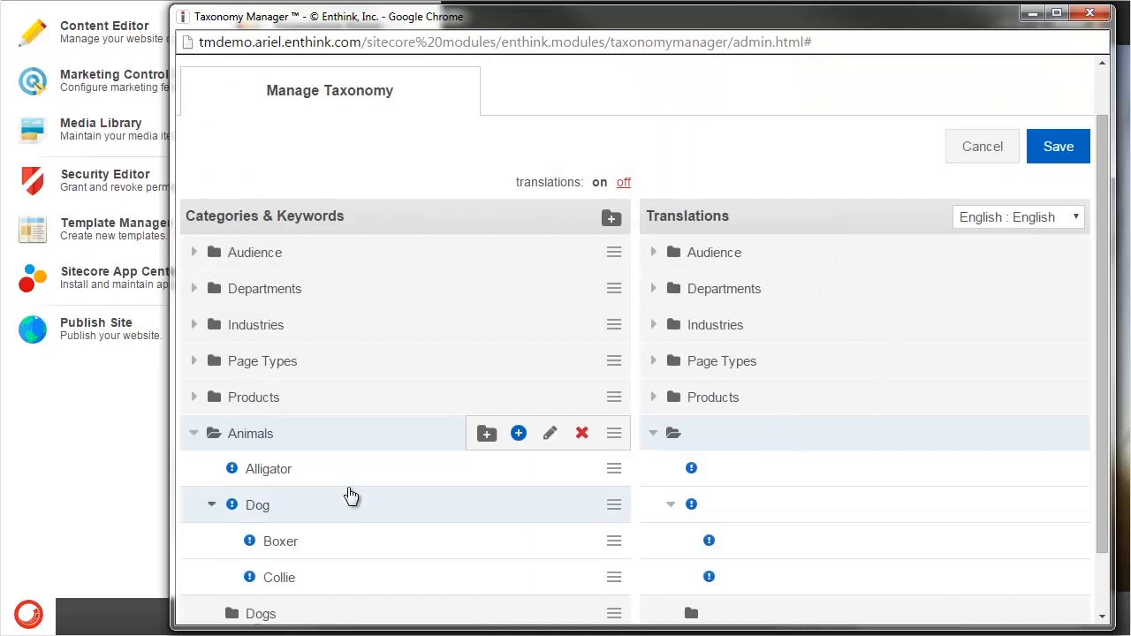
- Create a keyword titled "Boxer" in the Dogs subcategory of Animals
scroll(596, 559, down, 1)
click(613, 543)
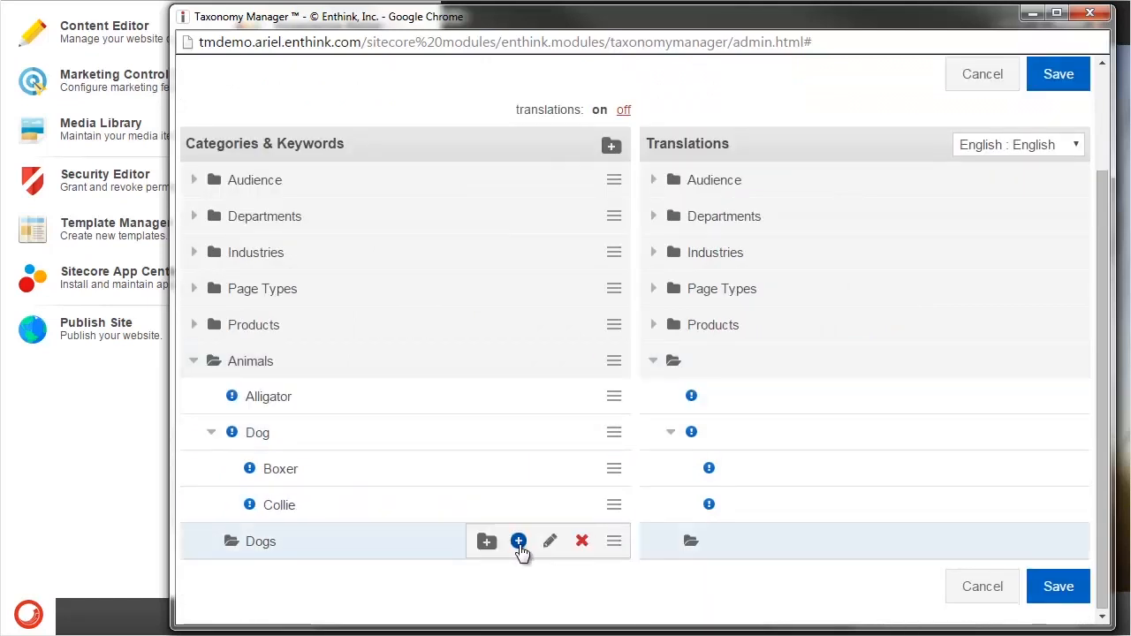
click(519, 542)
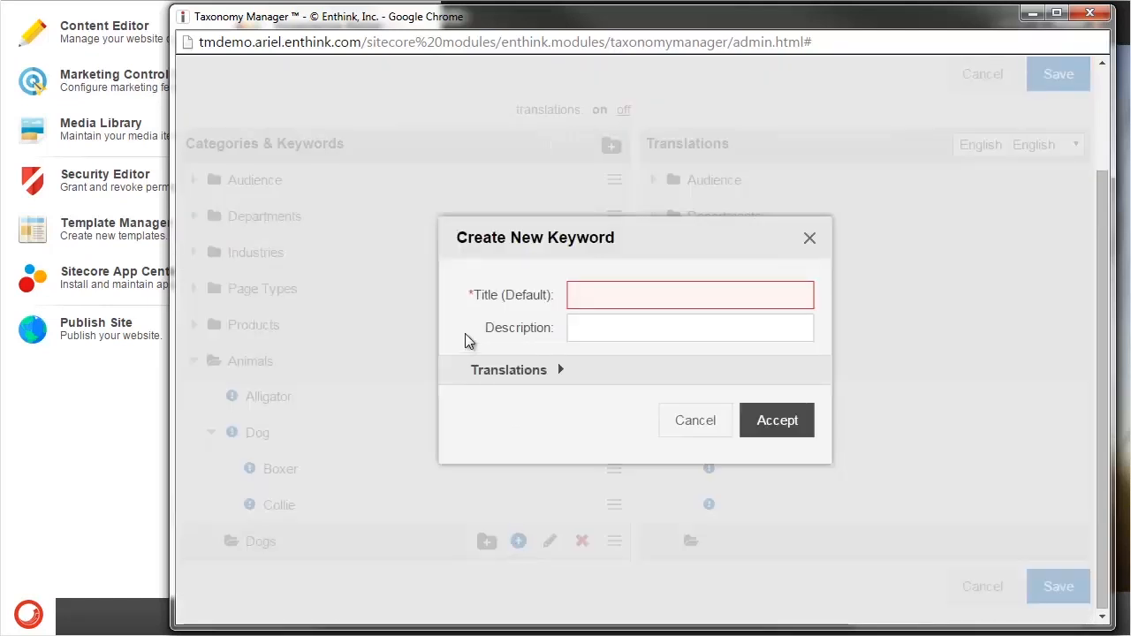
click(675, 294)
text(Boxer)
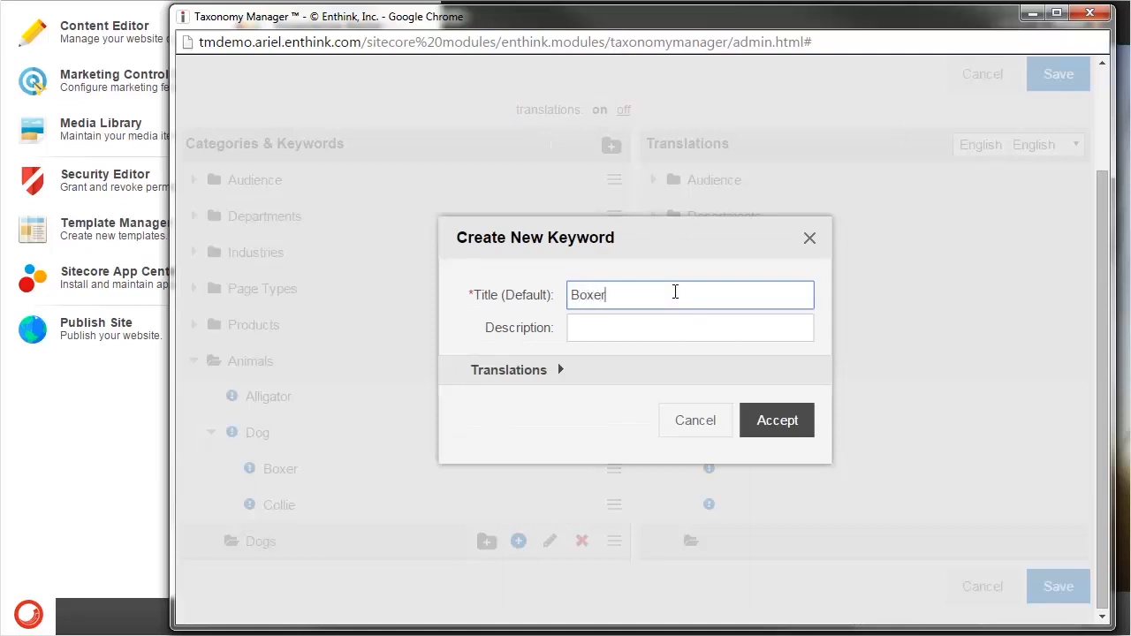
click(777, 420)
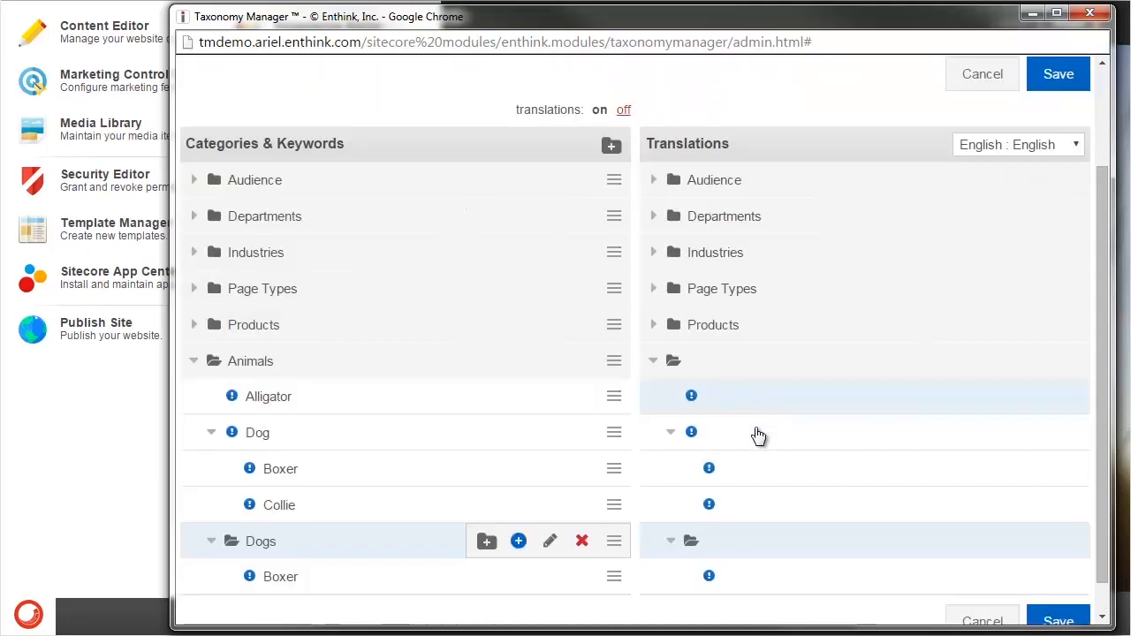
- Create a keyword titled "Collie" in the Dogs subcategory of Animals
click(519, 542)
click(609, 293)
text(Collie)
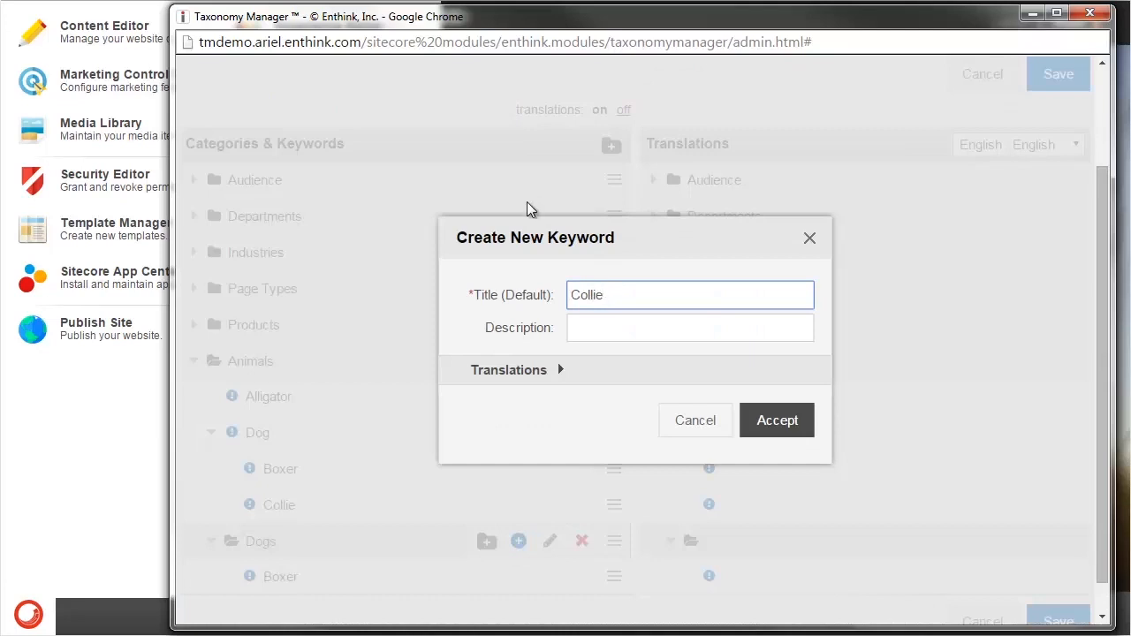
click(781, 431)
- Edit the Dog keyword in Animals and give it the description "Man's best friend"
scroll(781, 437, down, 1)
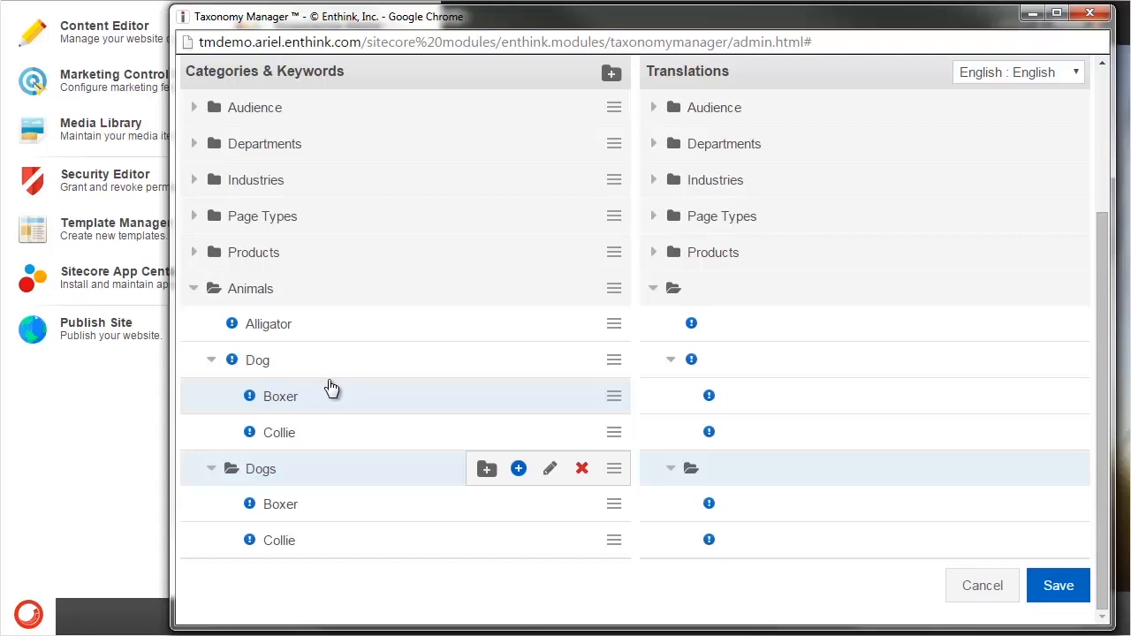
click(614, 362)
click(550, 360)
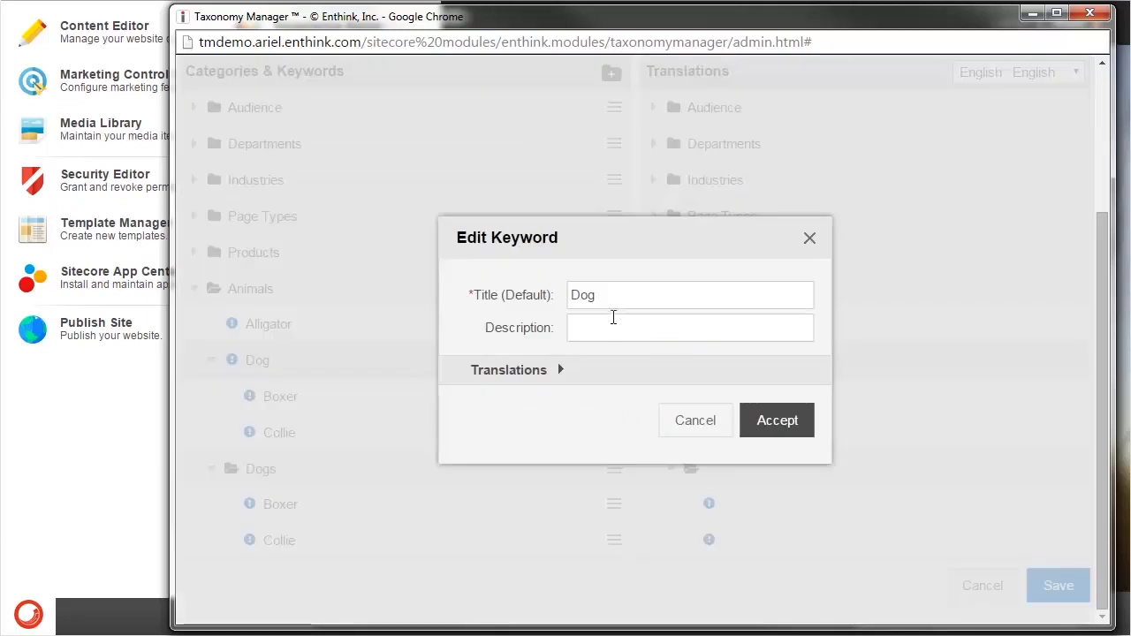
click(617, 328)
text(Man's best friend)
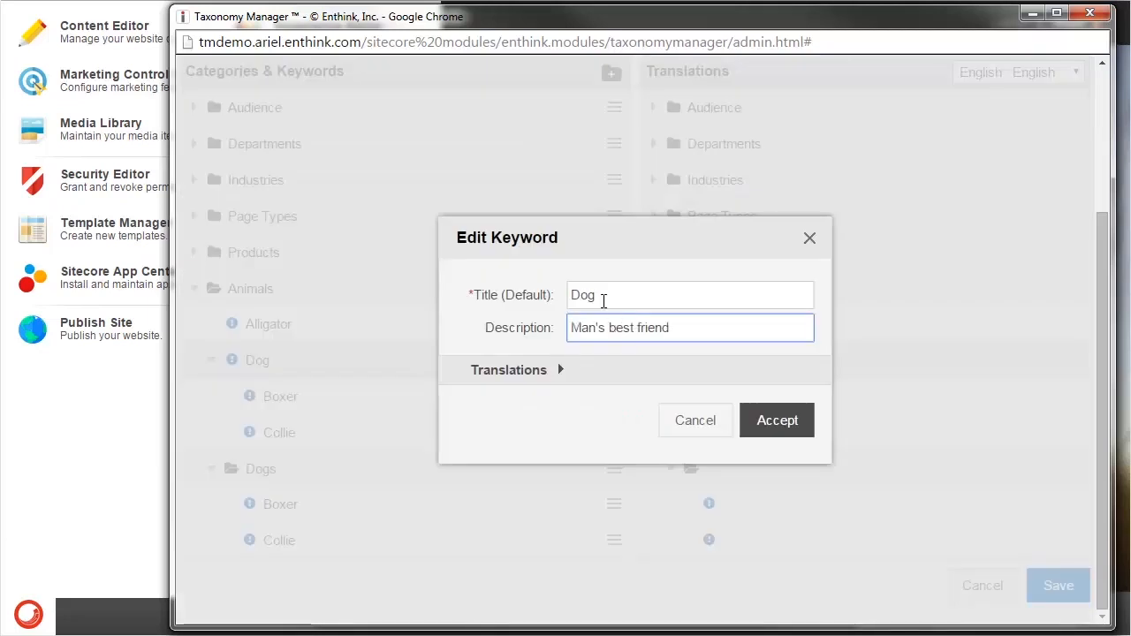
click(763, 418)
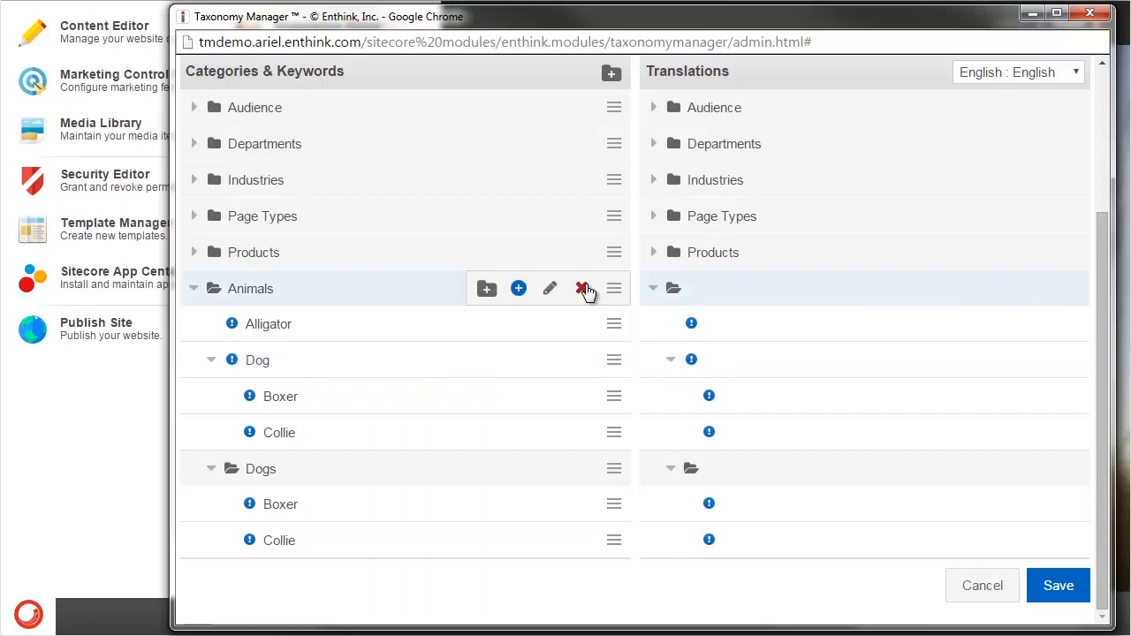
- Start deleting the Animals category, then cancel the deletion
click(582, 288)
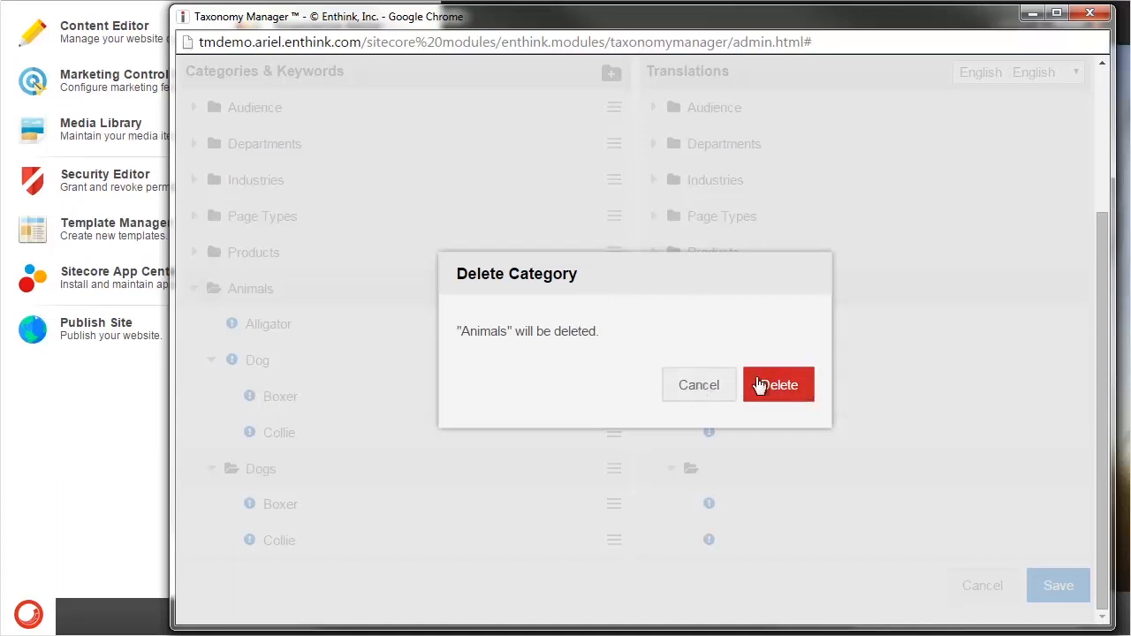
click(699, 388)
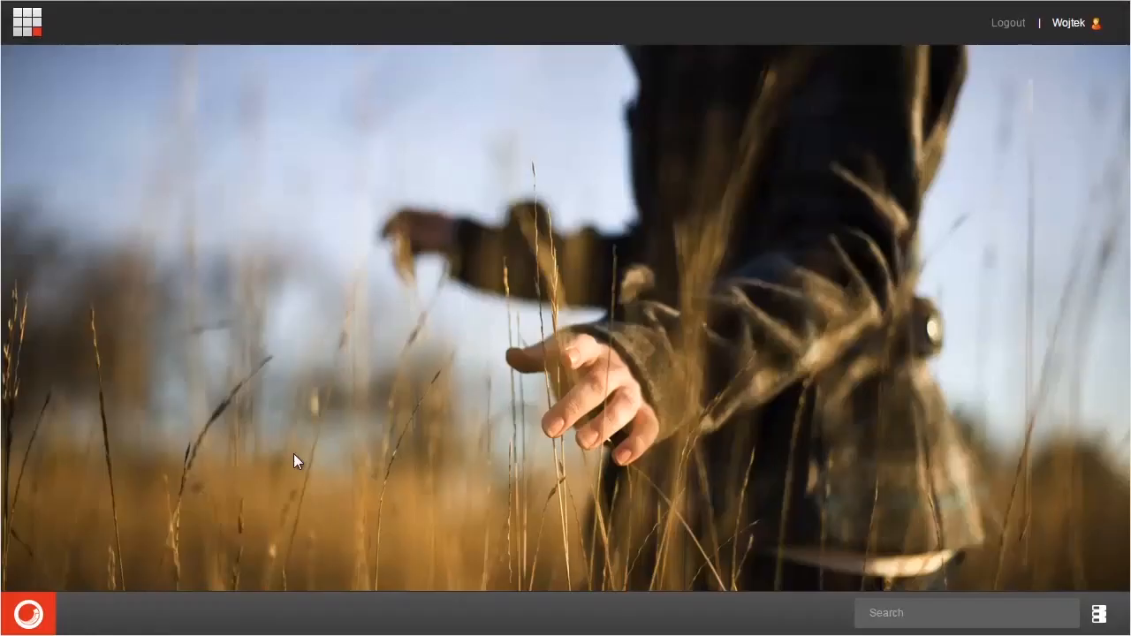
- Open the Experience Editor and go to the news article on the User Experience Design in a CMS Context Best Practices White Paper
click(31, 612)
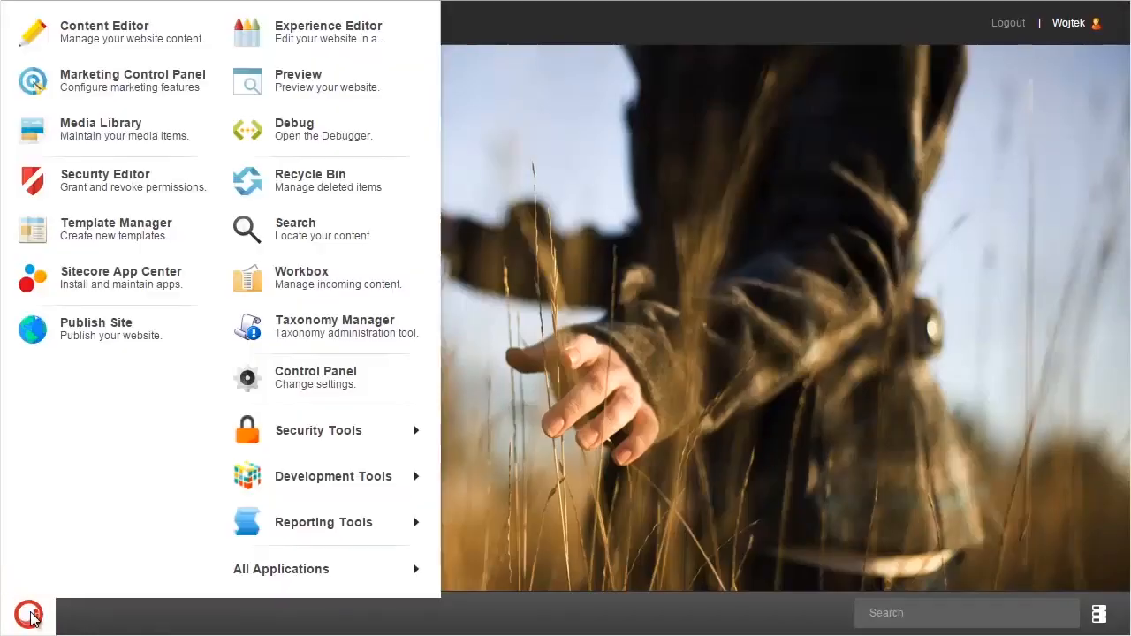
click(321, 34)
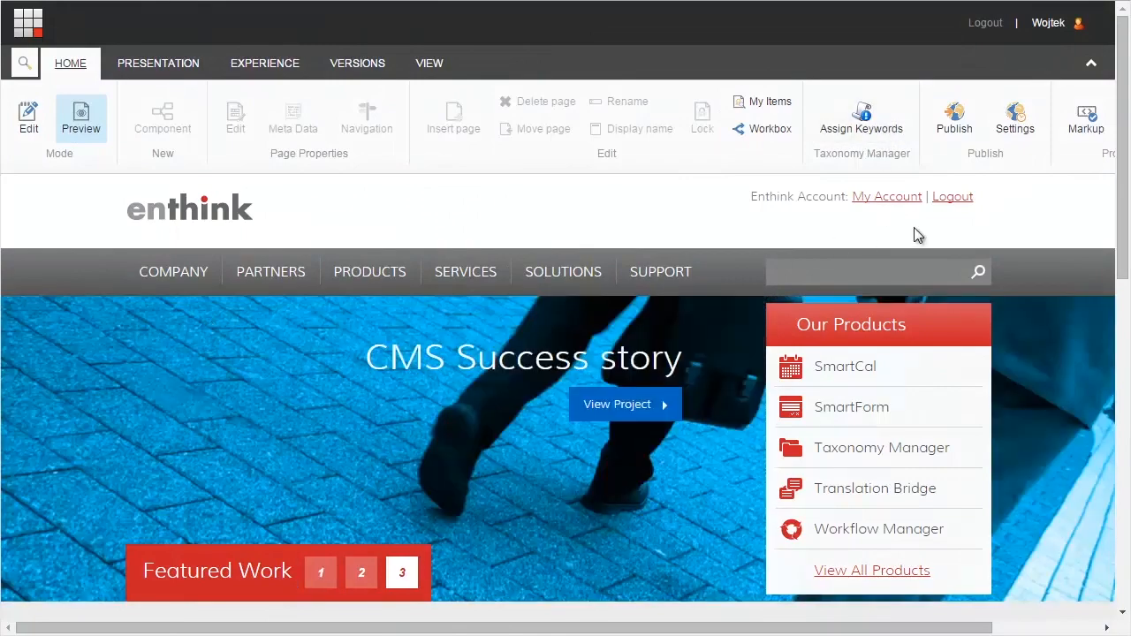
scroll(1112, 183, down, 2)
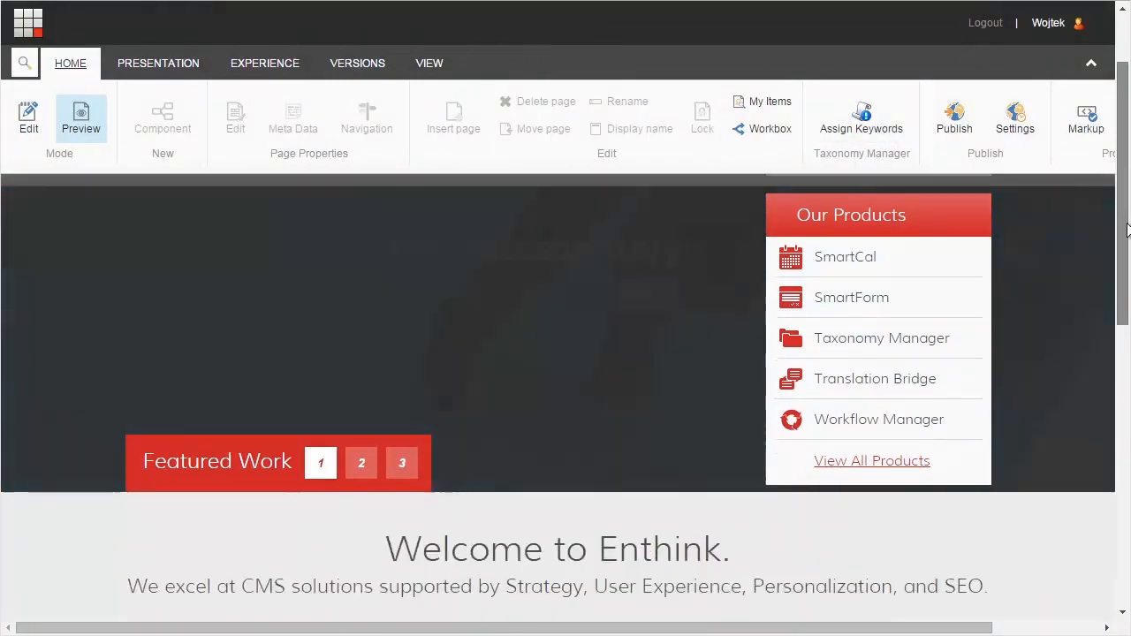
scroll(566, 354, down, 5)
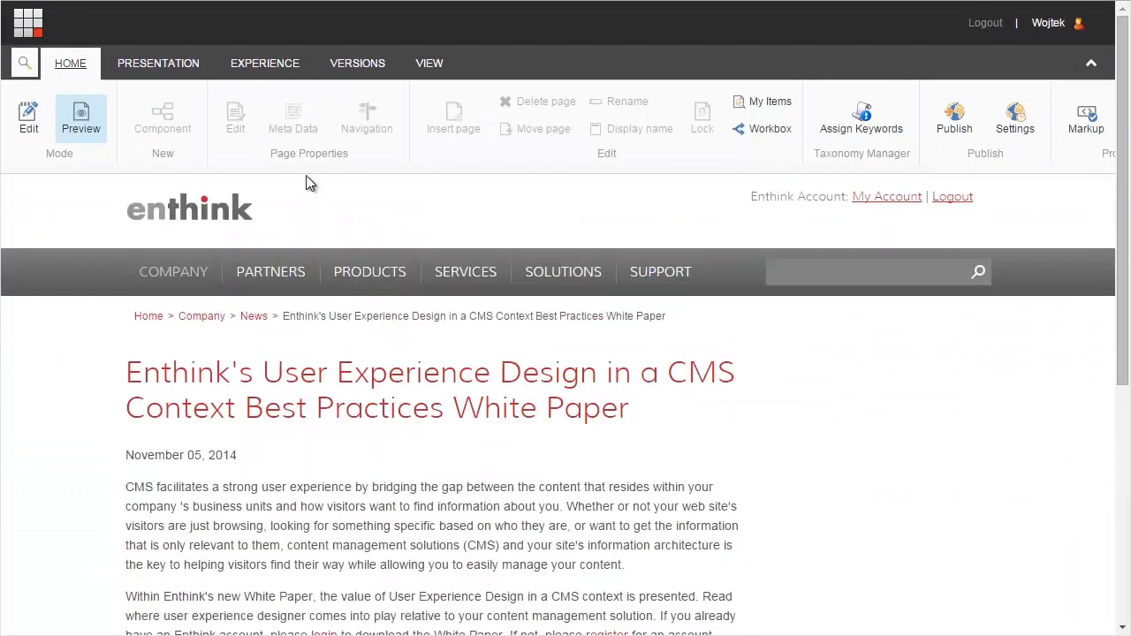
- Open keyword assignment for the white paper article and expand Animals together with its Dog keyword and Dogs subcategory
click(863, 128)
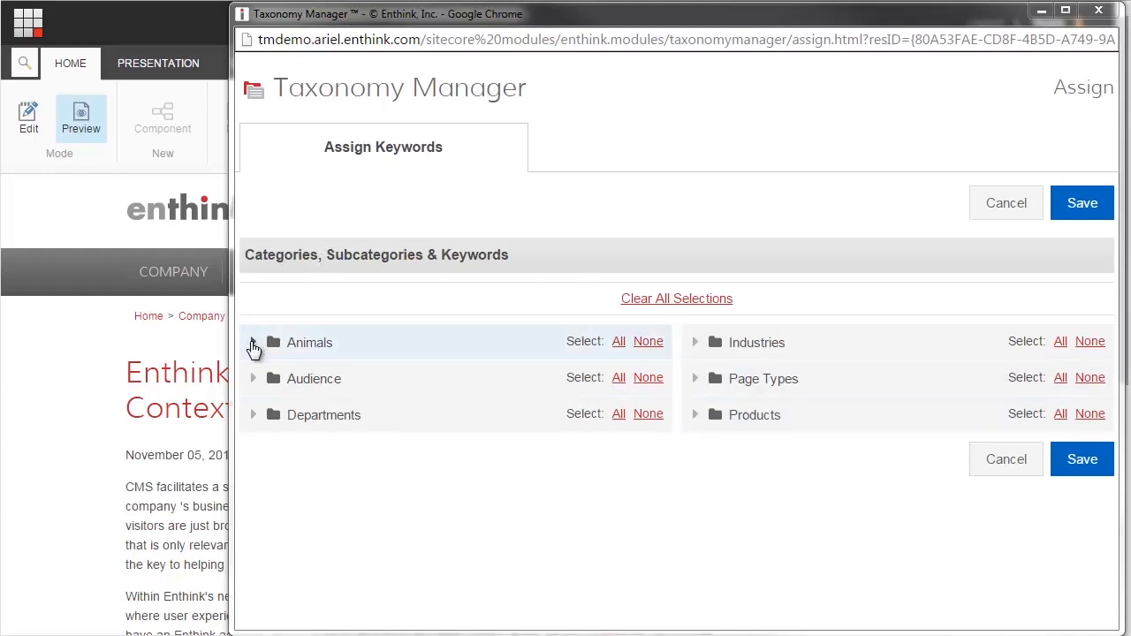
click(253, 343)
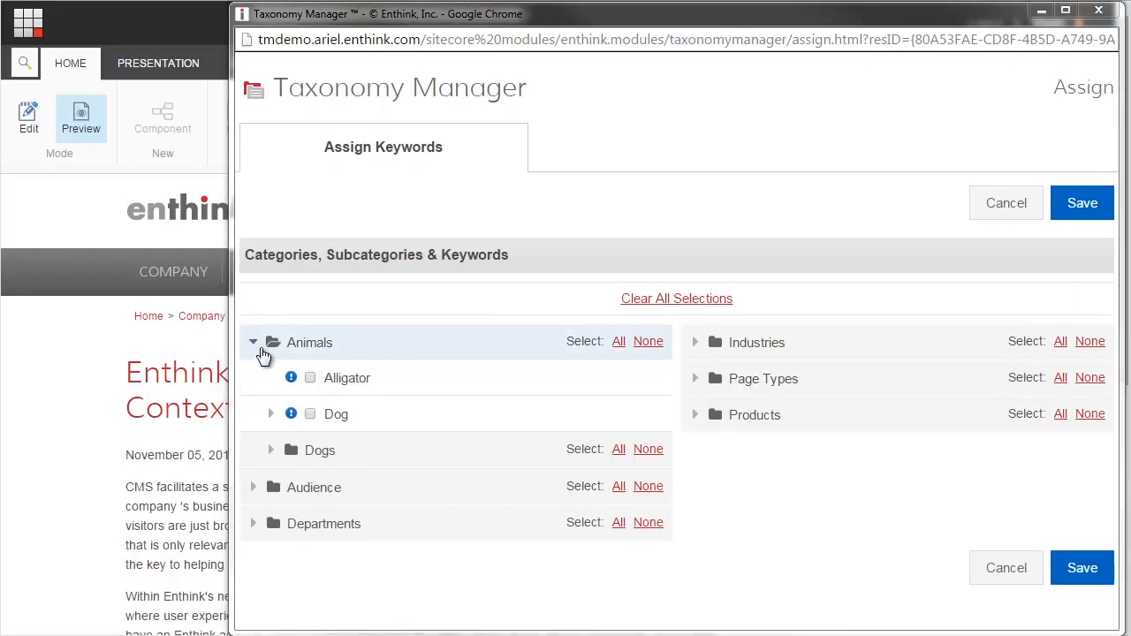
click(271, 415)
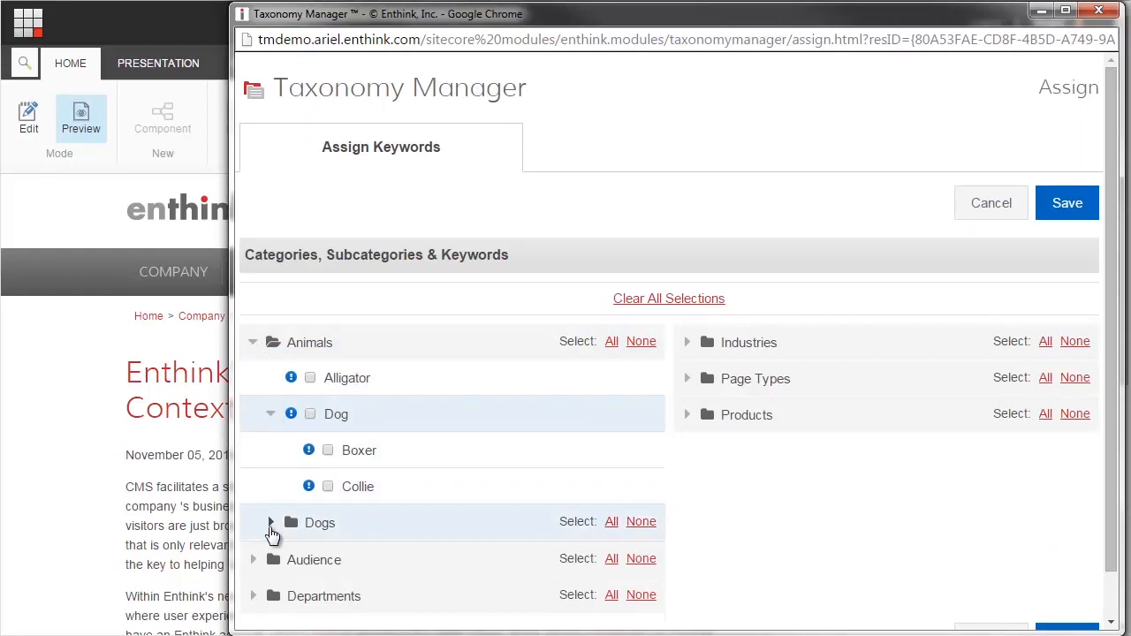
click(271, 523)
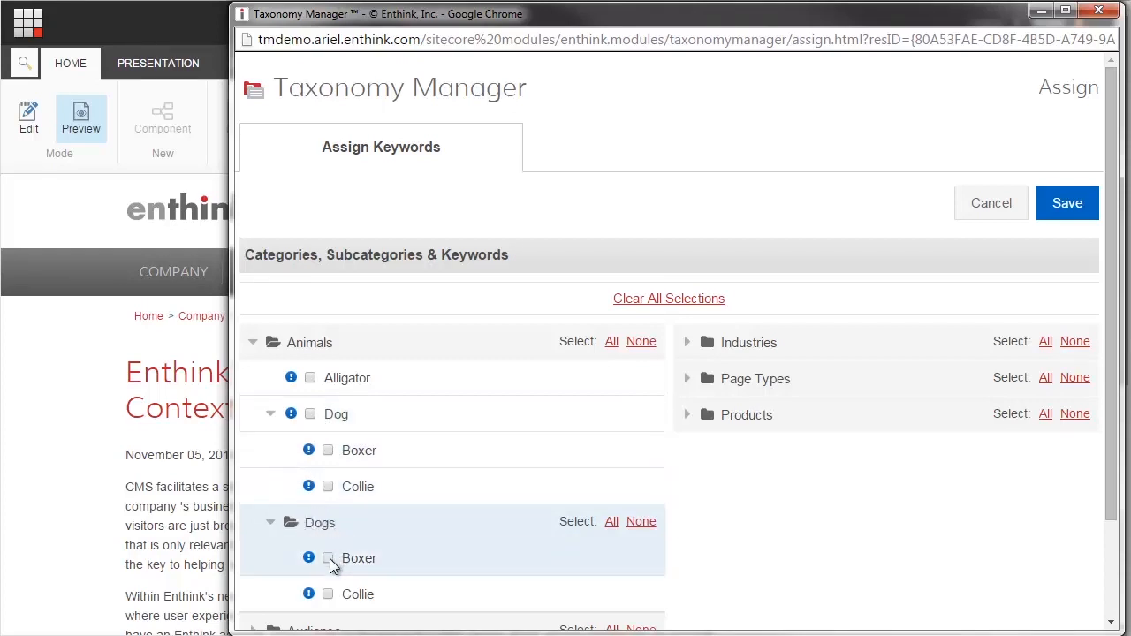
- Try selecting and clearing the Collie keyword under Dogs, and all keywords of the Dogs subcategory and the Animals category
click(327, 595)
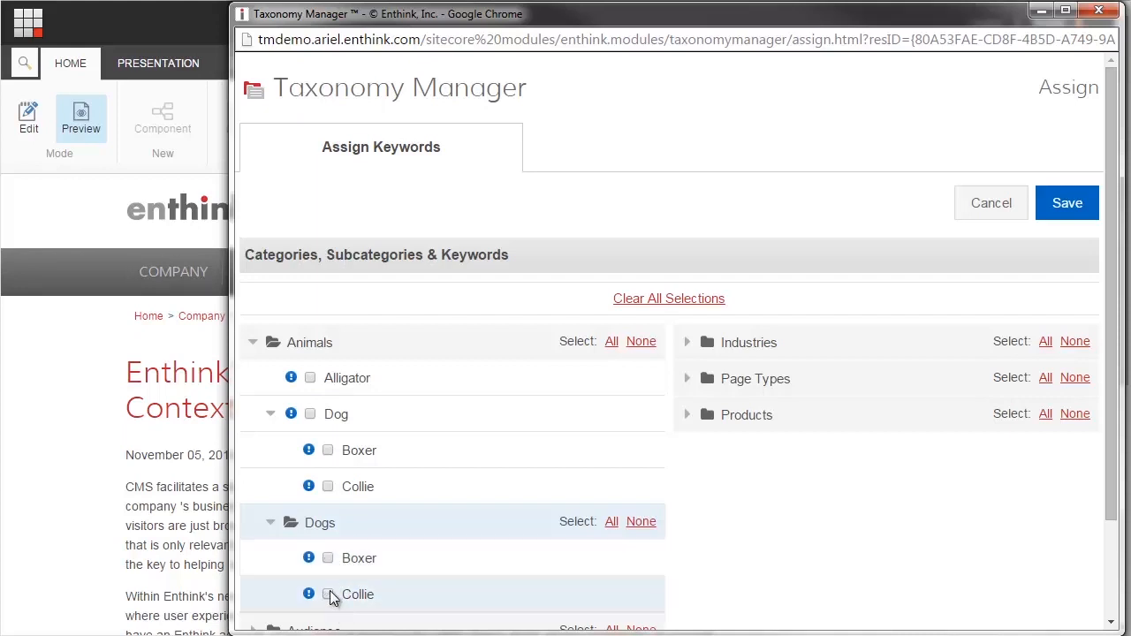
click(328, 594)
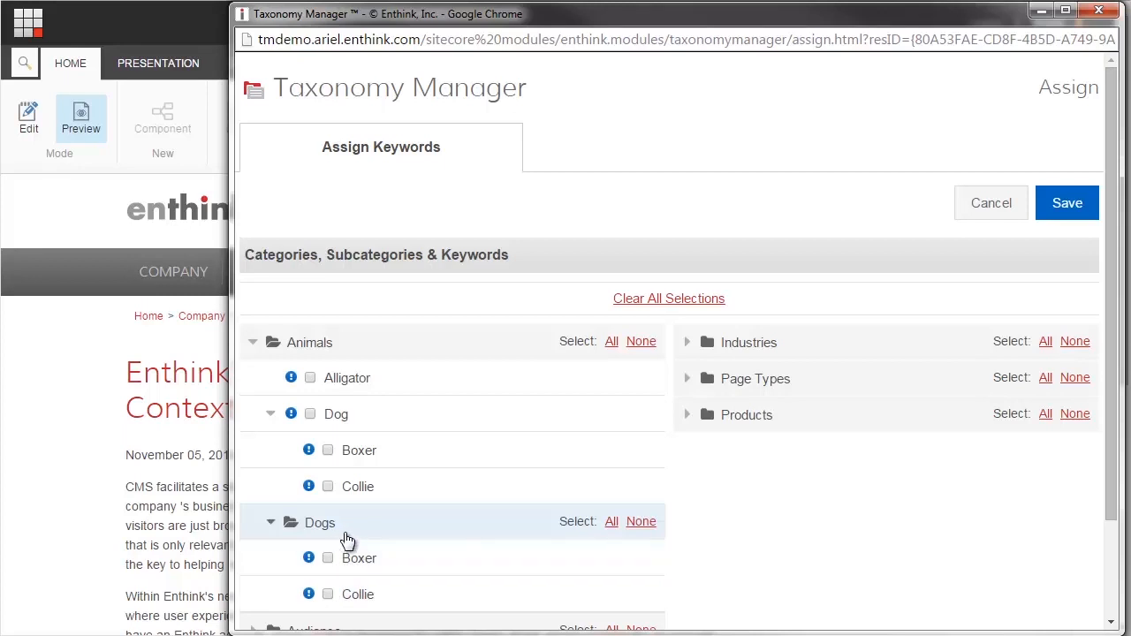
click(611, 522)
click(642, 523)
click(613, 346)
click(645, 346)
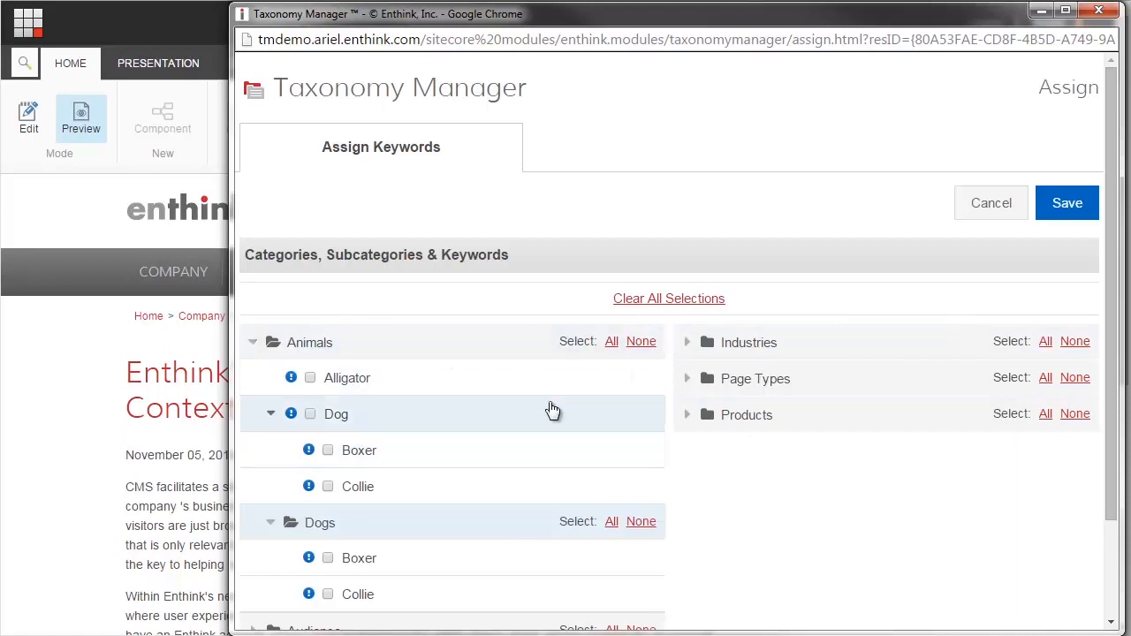
- For the Taxonomy Manager 4.0 news article, browse the Products keywords and select the Article keyword under Page Types
click(687, 416)
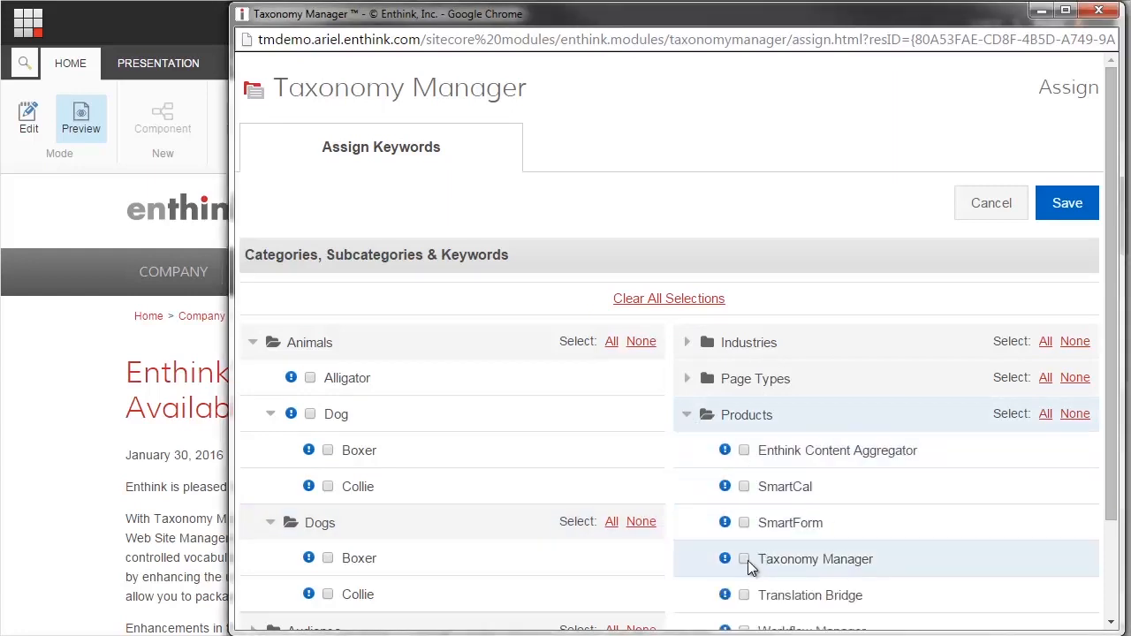
click(687, 414)
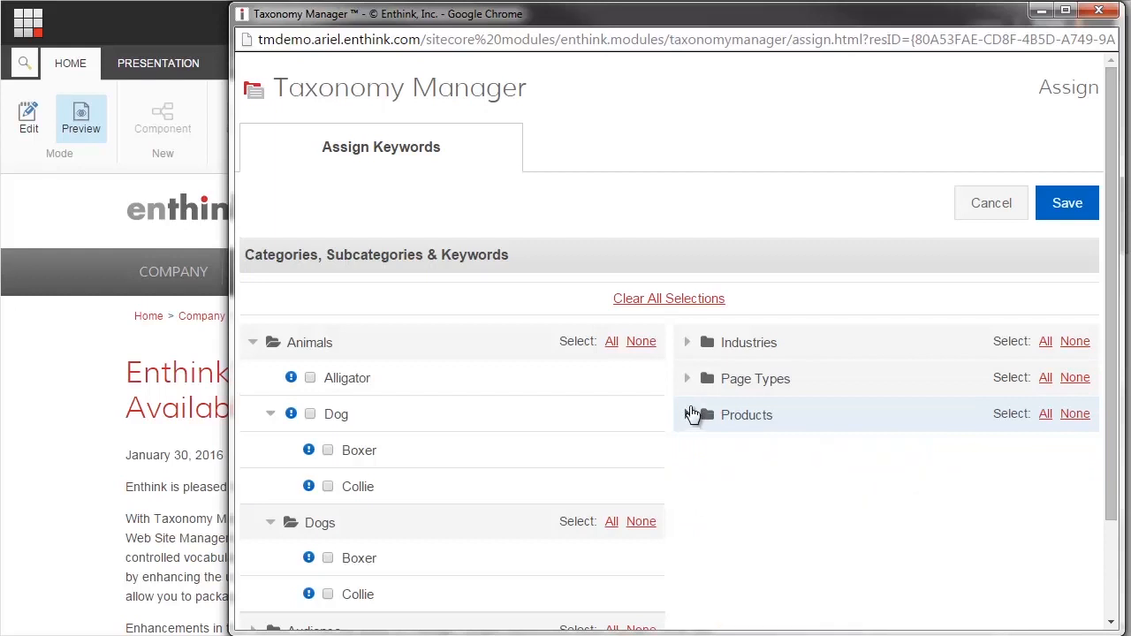
click(686, 379)
click(744, 413)
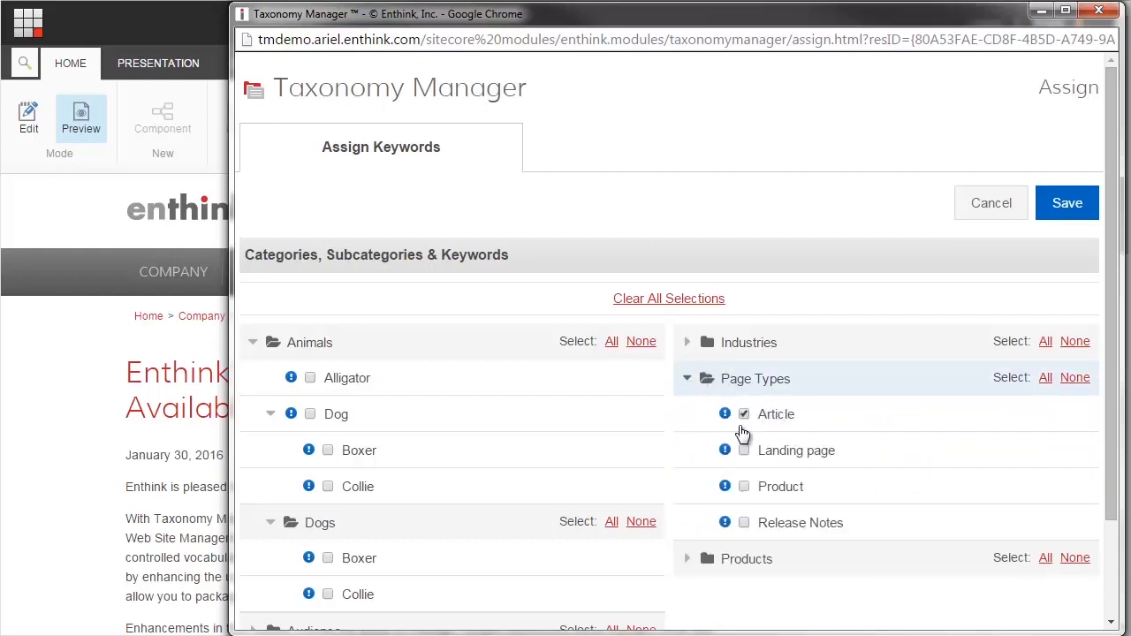
click(686, 379)
- Select the Information Technology keyword in the Industries category, and collapse the category
click(686, 342)
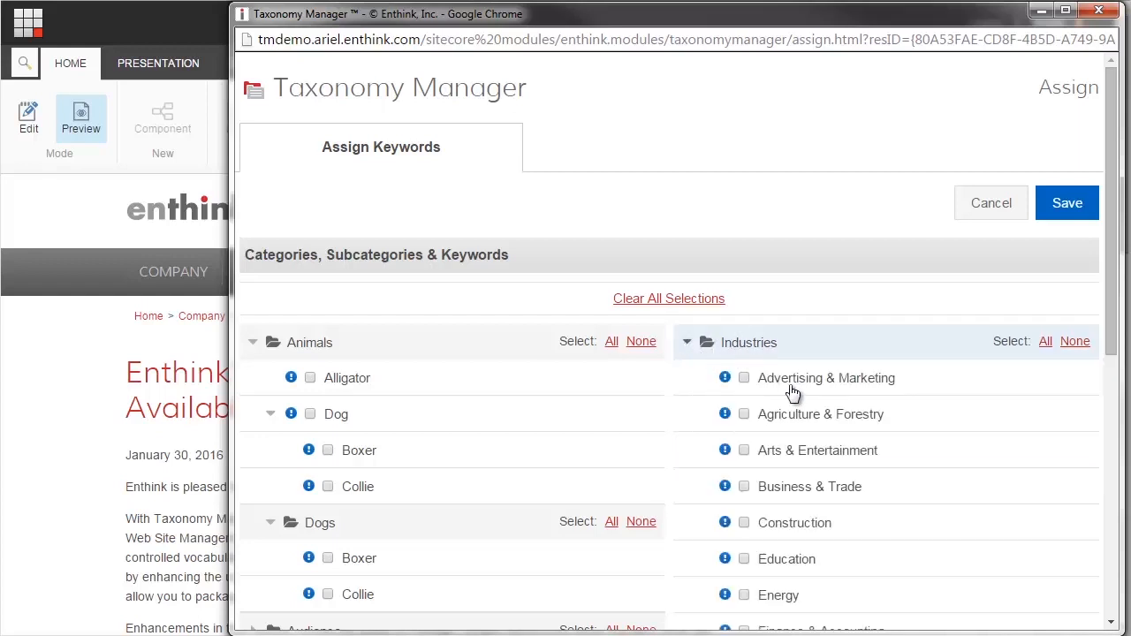
scroll(844, 526, down, 2)
scroll(844, 528, down, 4)
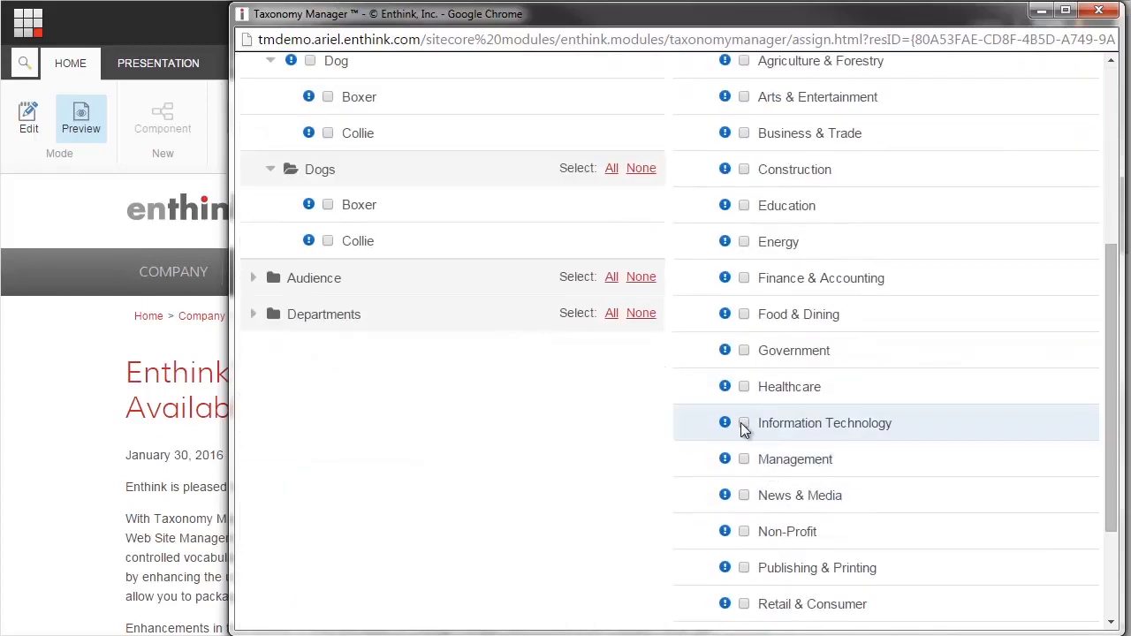
click(742, 423)
scroll(853, 181, up, 4)
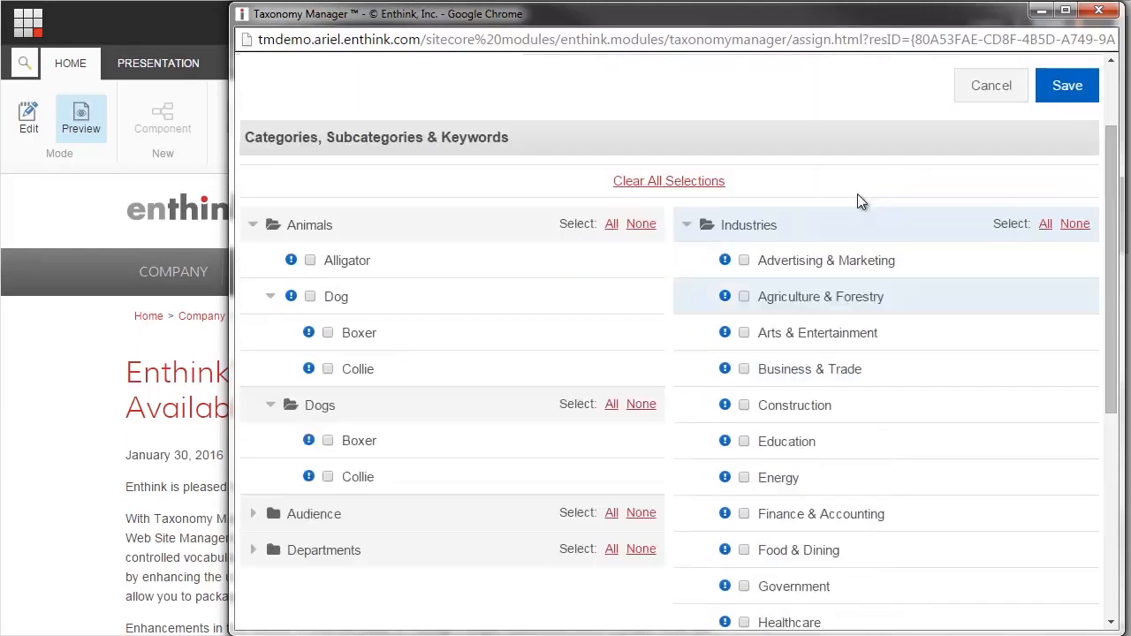
click(686, 226)
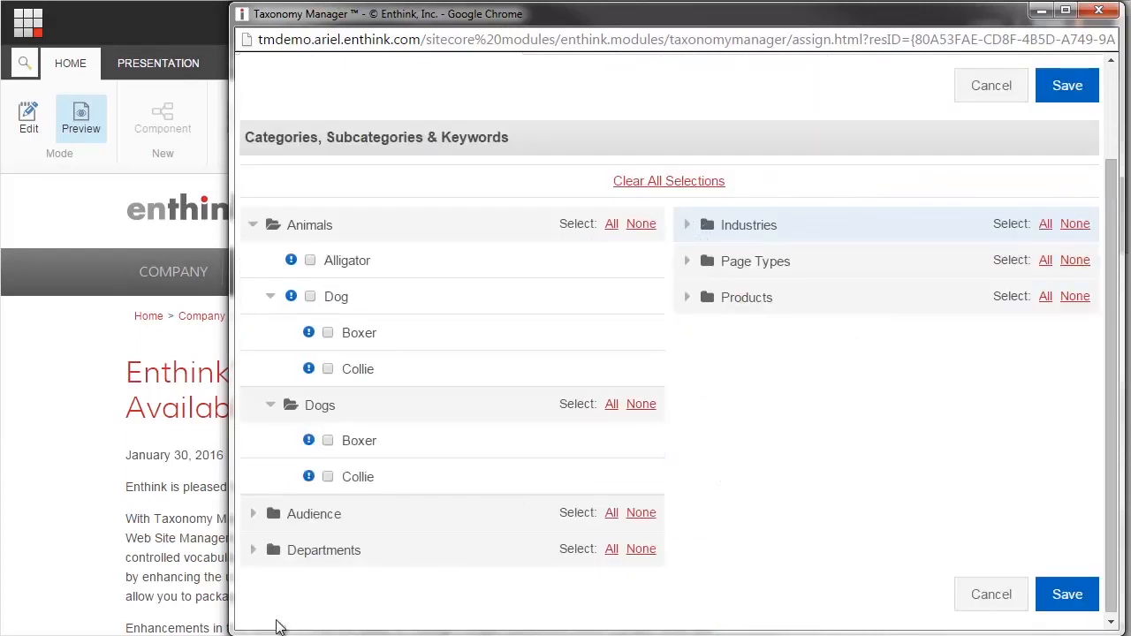
- Select the last keyword in the Departments category, below HR, and collapse the category
click(253, 550)
scroll(392, 535, down, 2)
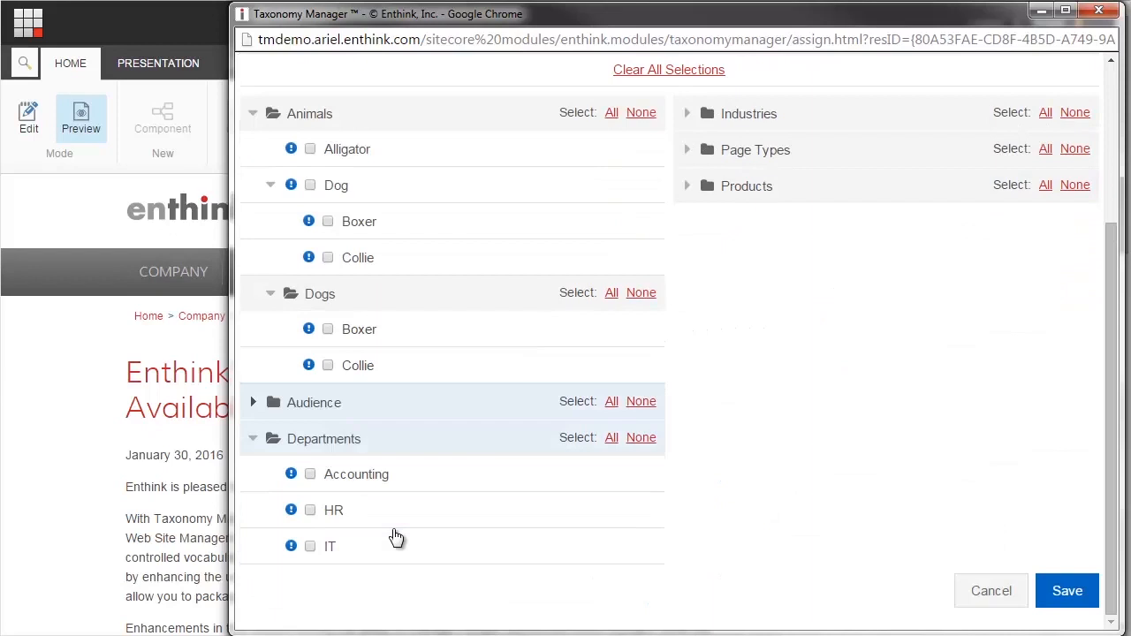
click(309, 546)
click(253, 439)
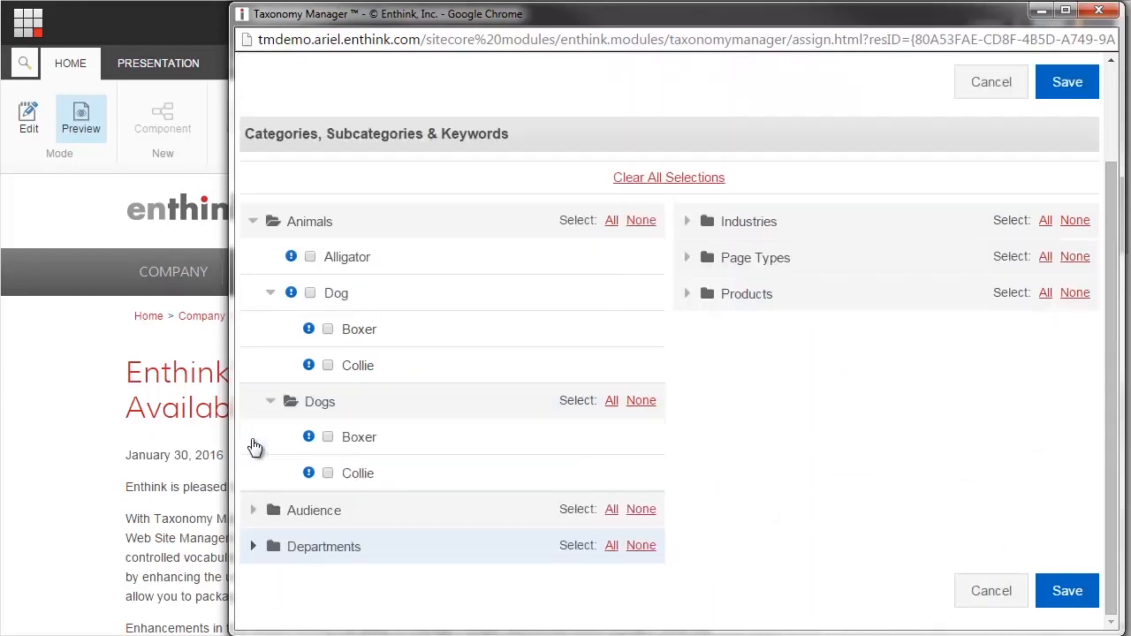
- Select the Developers keyword in the Audience category and save the article's keyword assignments
click(255, 511)
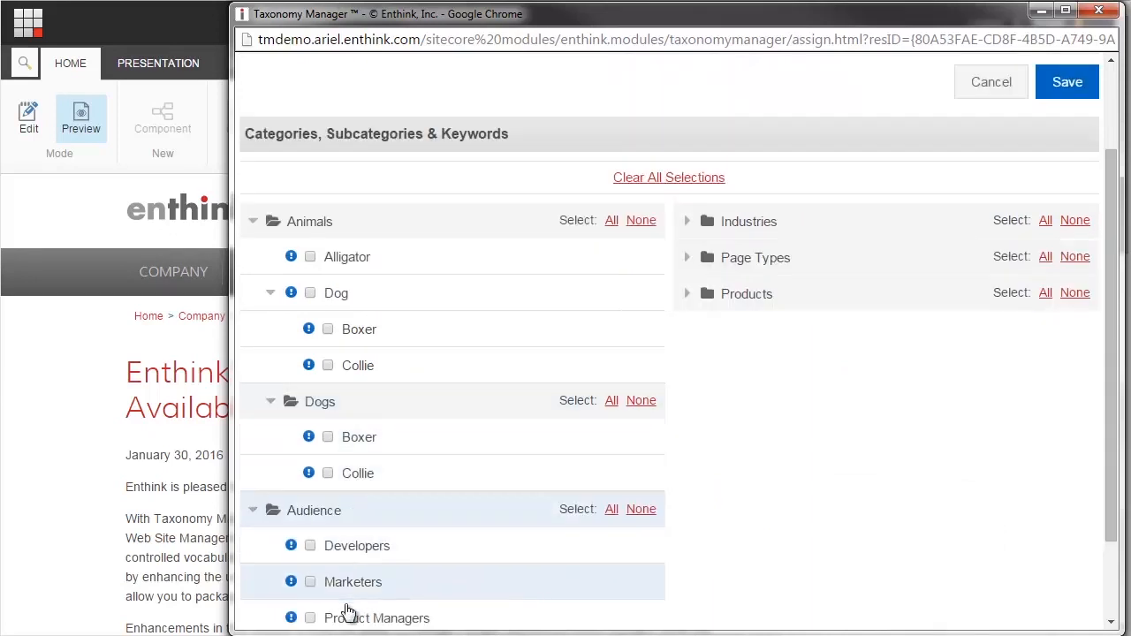
click(310, 545)
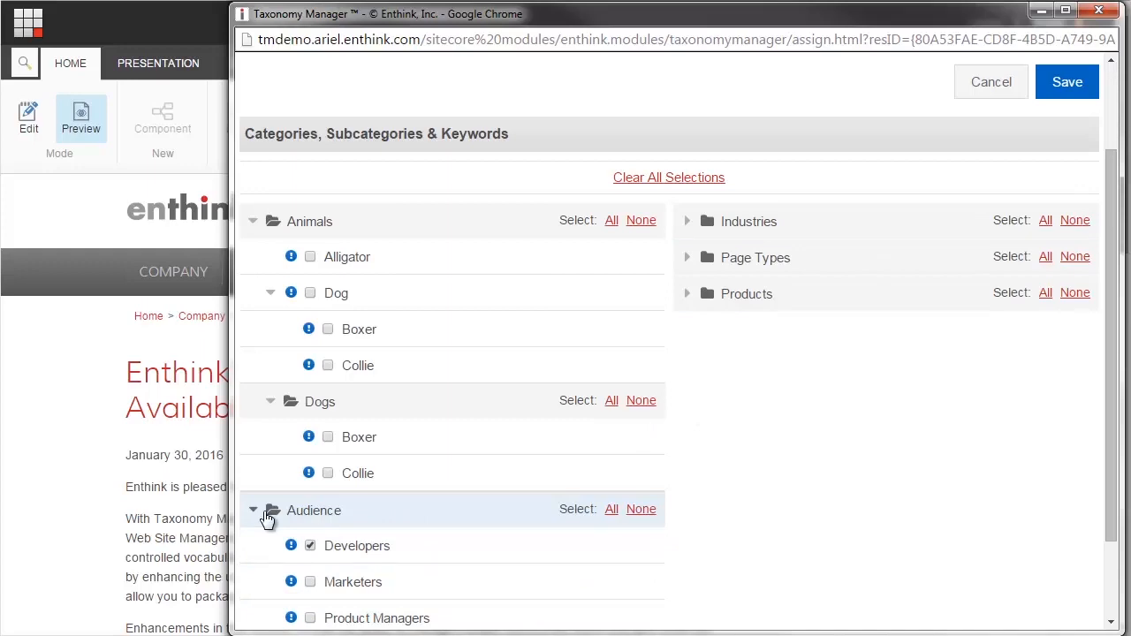
click(1074, 90)
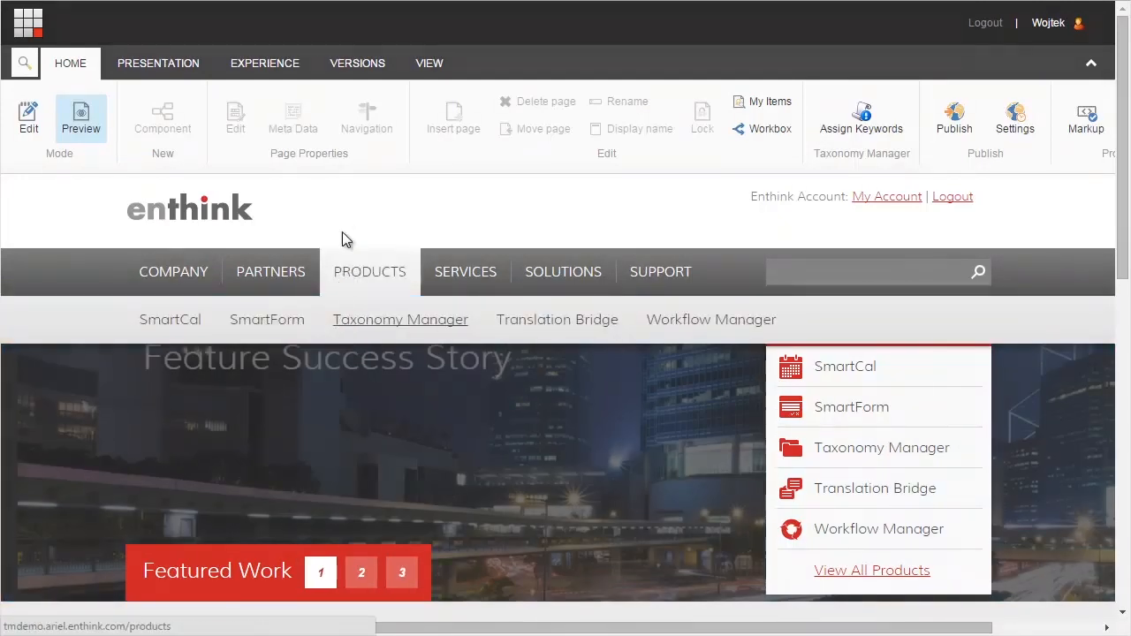
- Open the page with all news from the website's homepage and switch it to edit mode
scroll(343, 212, down, 5)
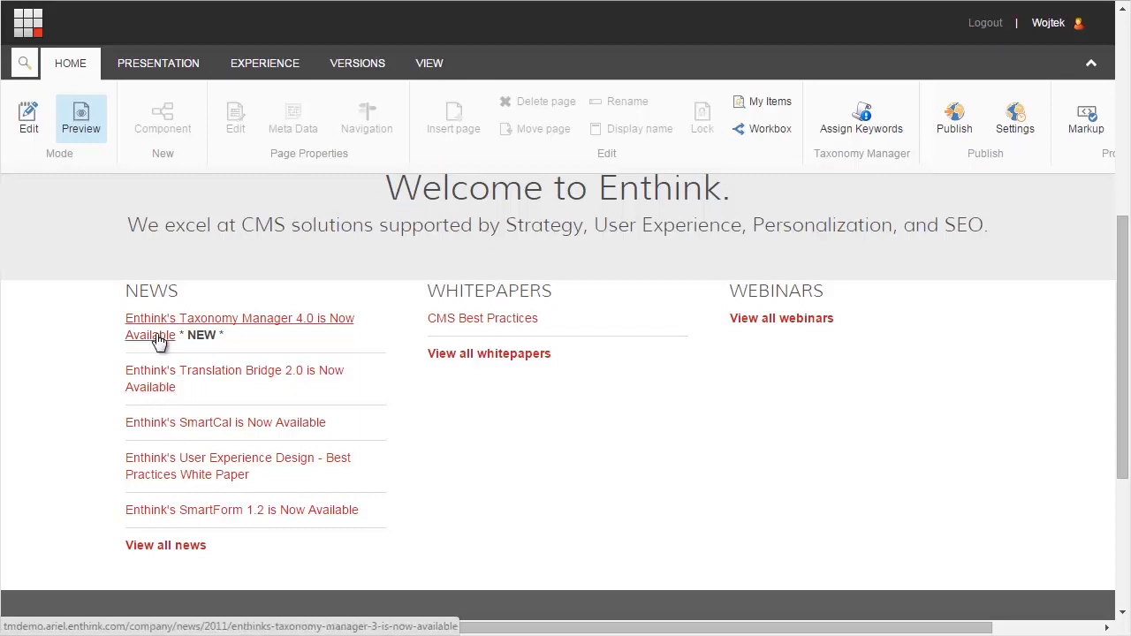
click(187, 549)
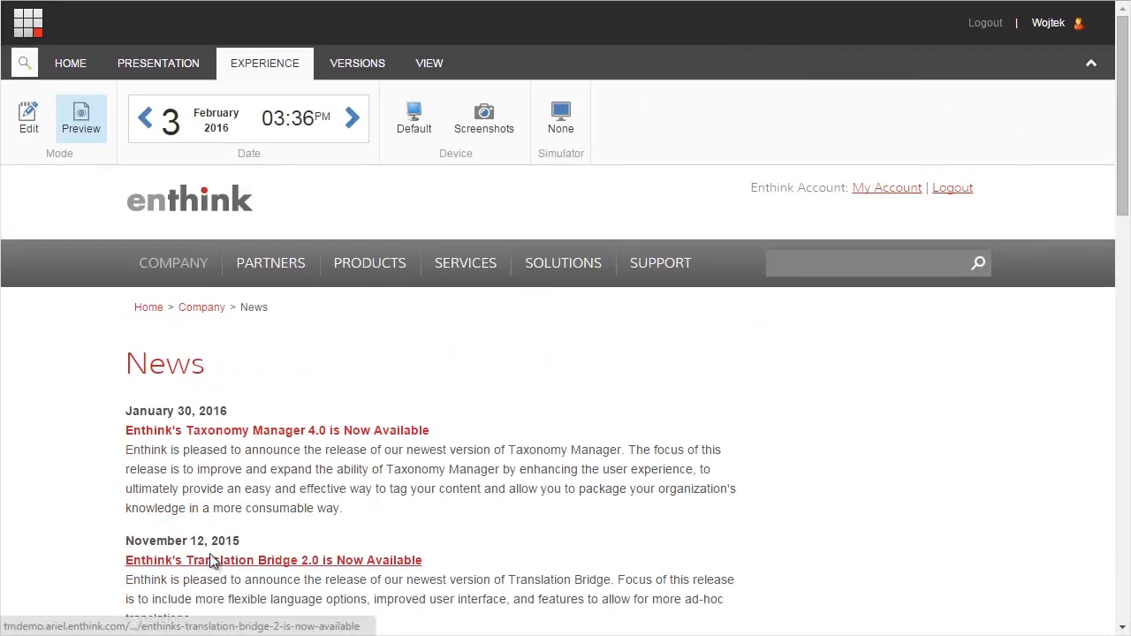
click(29, 120)
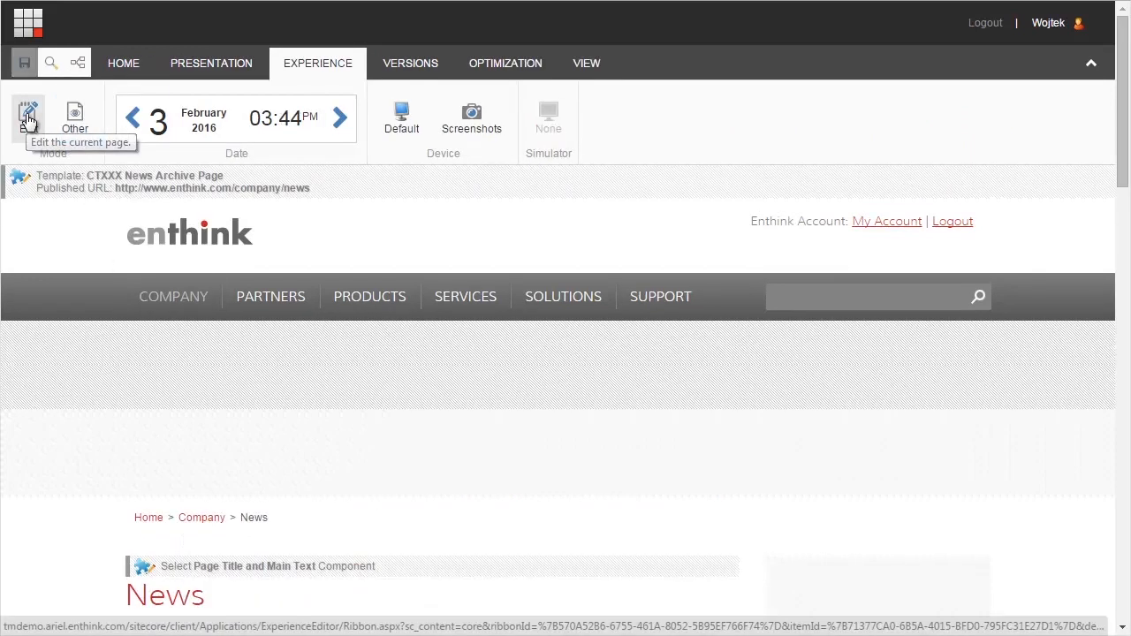
- Open the component properties of the News Listing component on the News page
scroll(29, 122, down, 8)
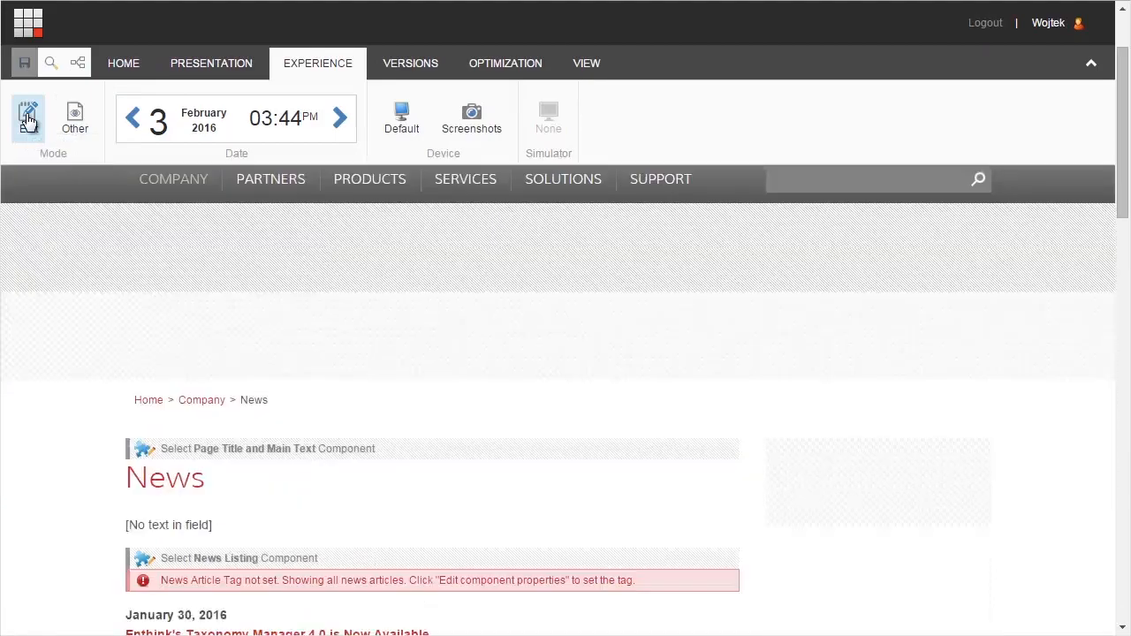
scroll(28, 122, up, 1)
scroll(29, 122, up, 10)
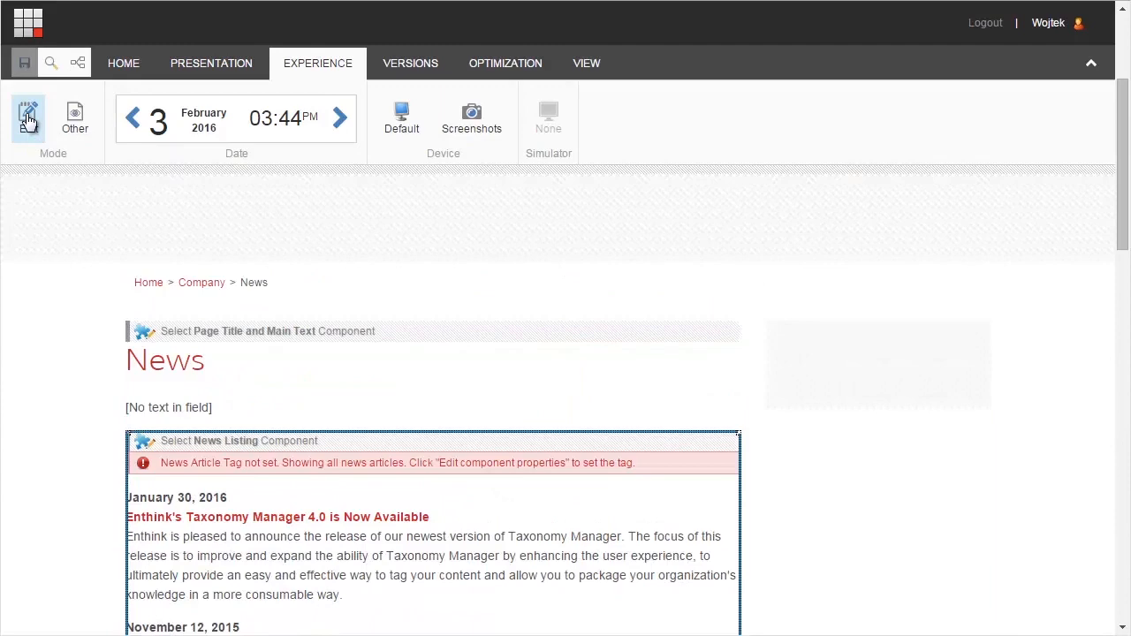
click(310, 412)
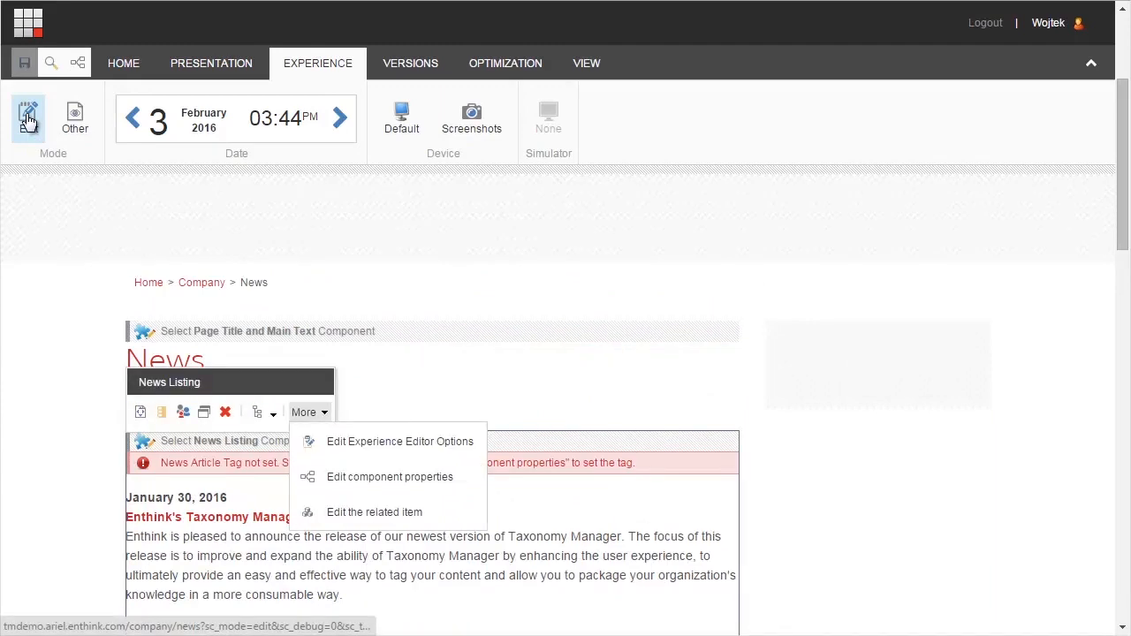
click(389, 477)
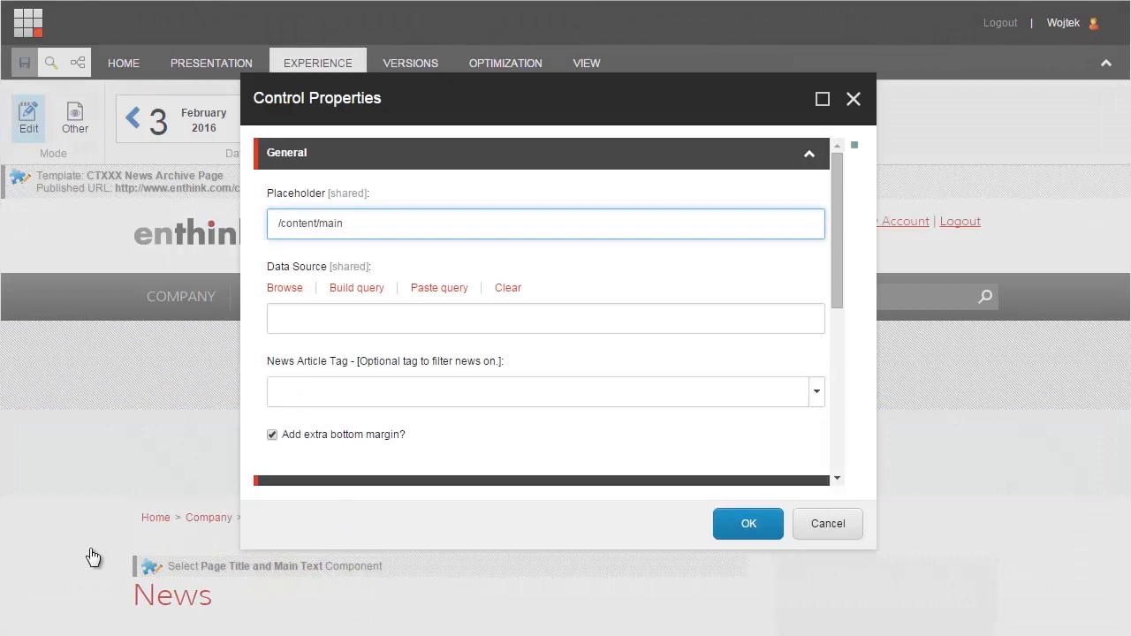
- Set the listing's News Article Tag to Keywords/Products/Taxonomy Manager, apply the properties and check the filtered news
click(816, 391)
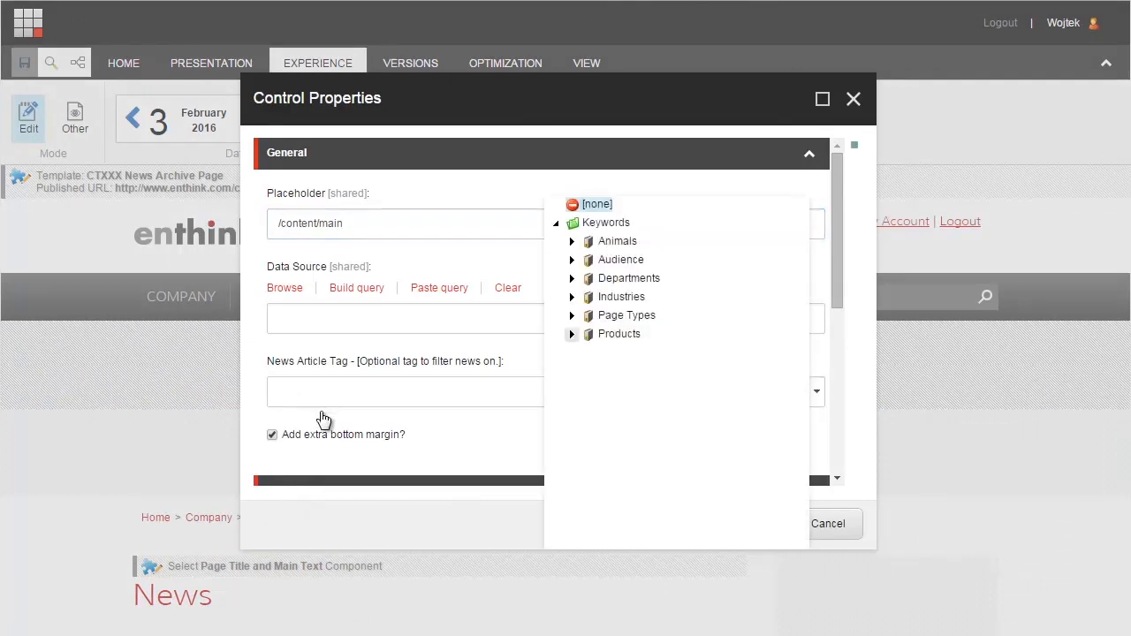
click(572, 334)
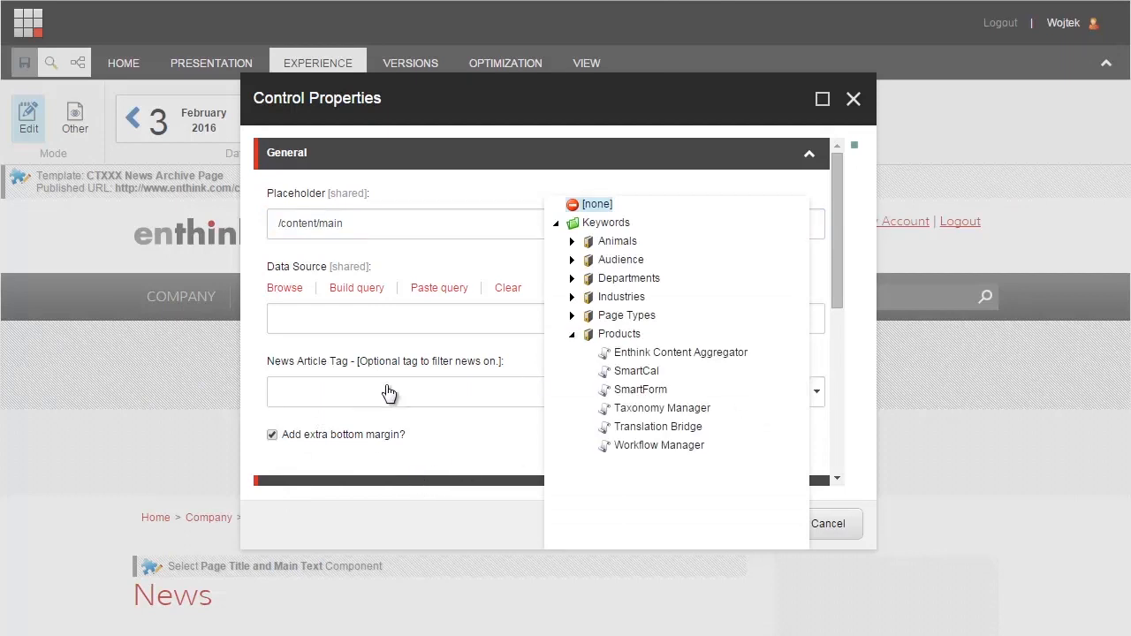
click(662, 408)
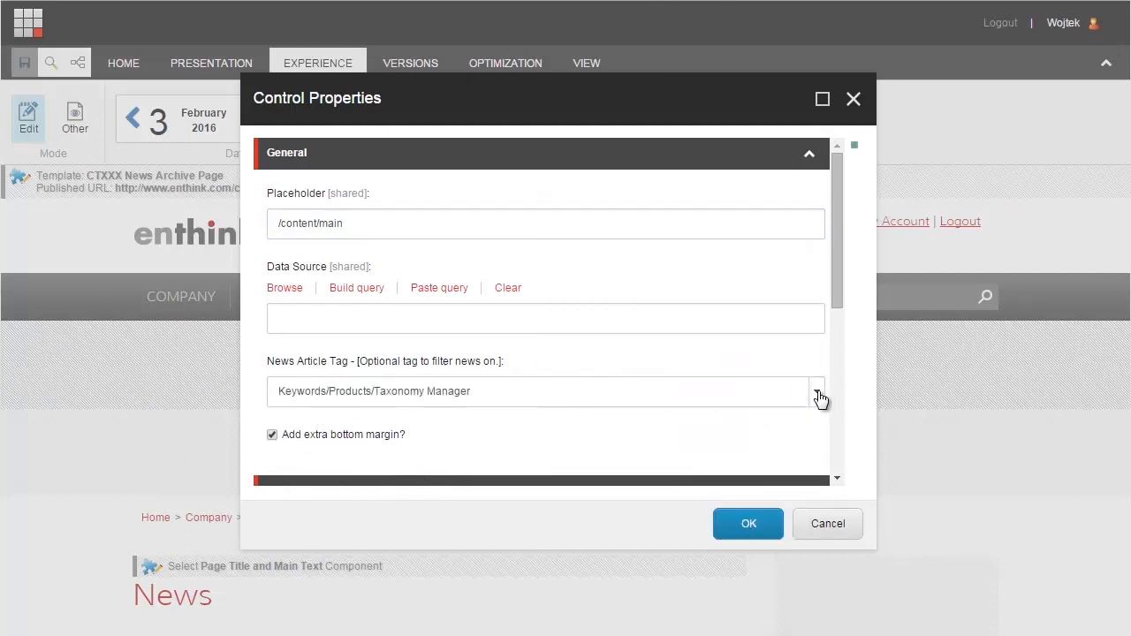
click(748, 524)
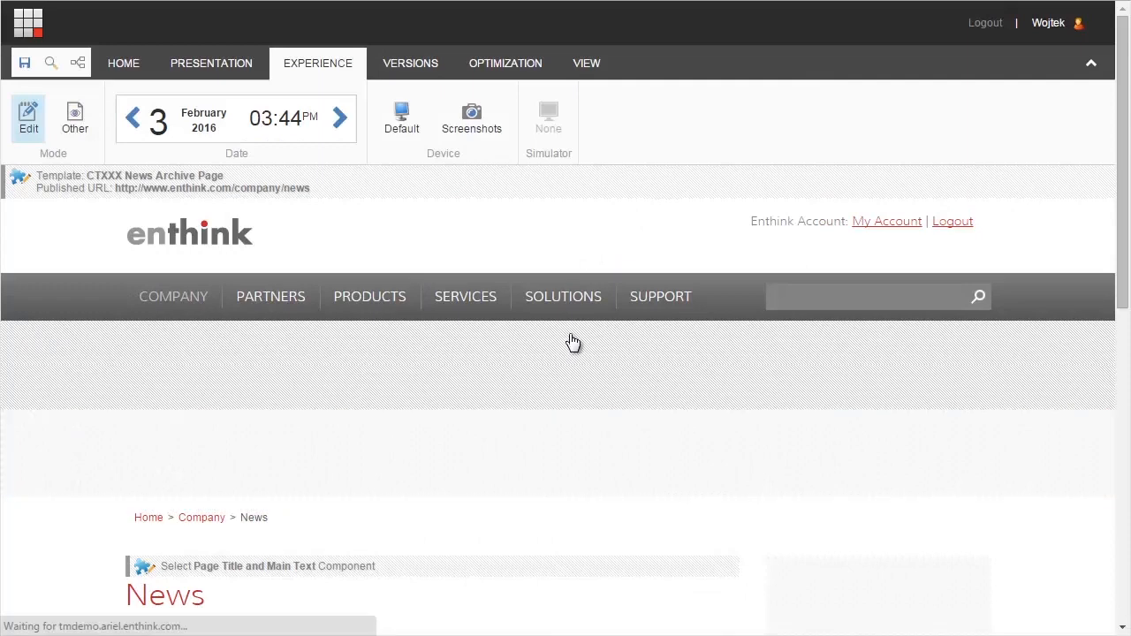
scroll(581, 342, down, 3)
scroll(659, 366, down, 1)
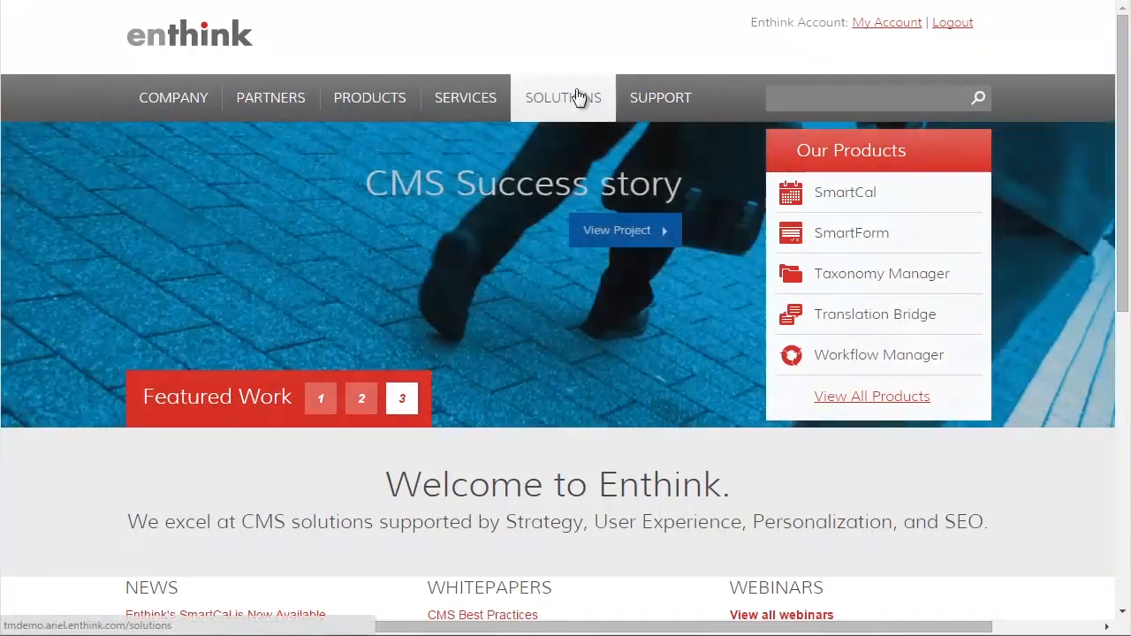
- Go to the website's Solutions page and display the case studies by industry
click(576, 97)
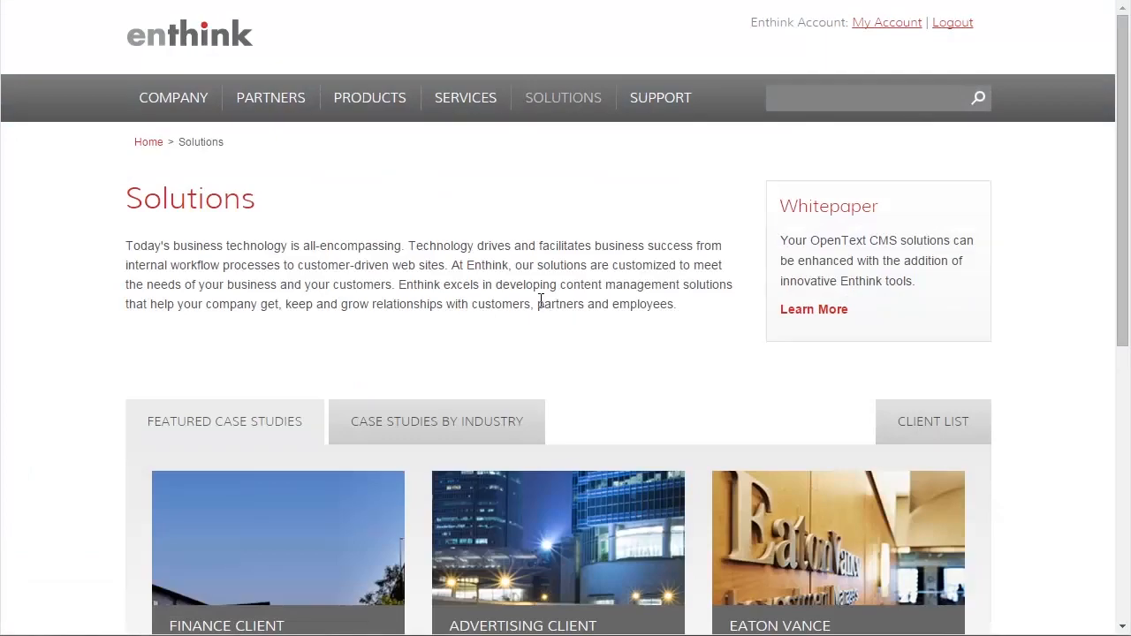
scroll(539, 305, down, 1)
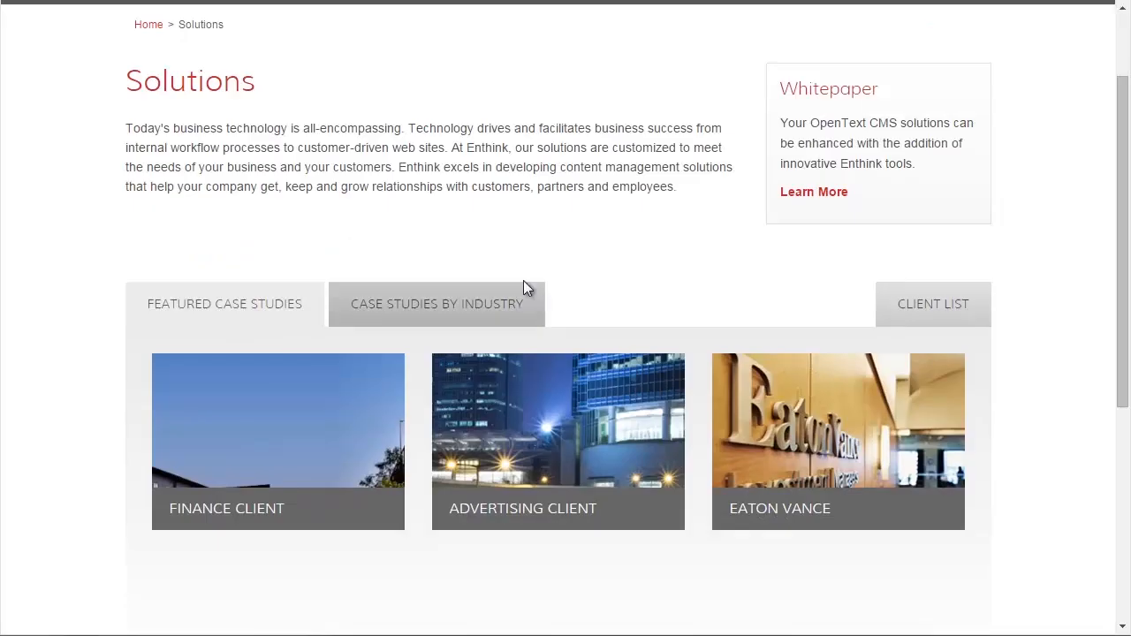
click(435, 309)
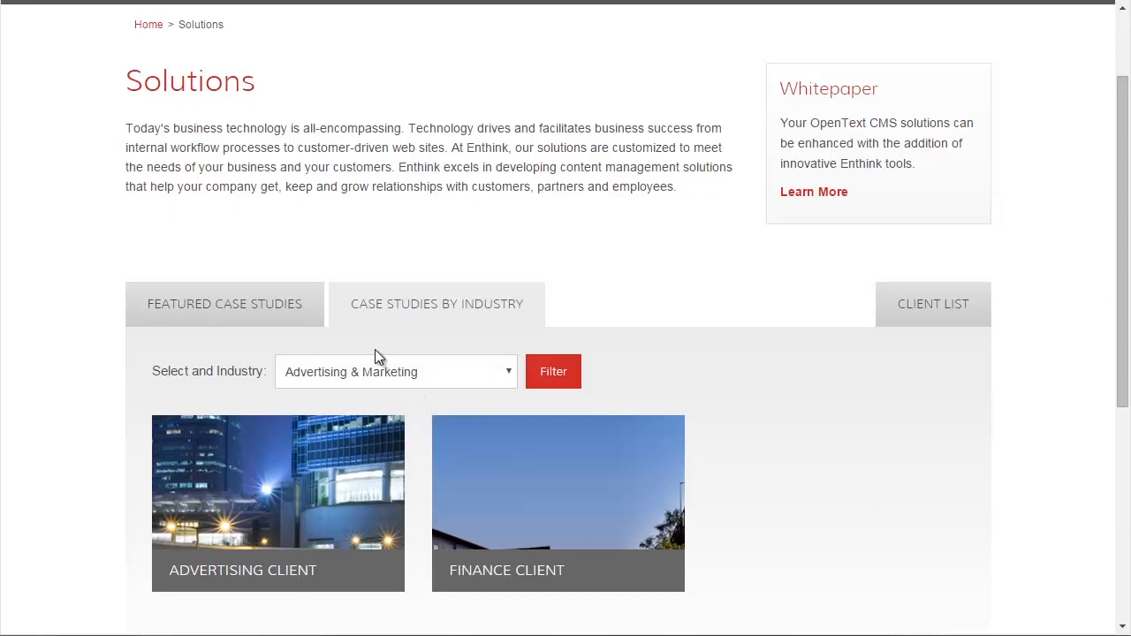
- Filter the case studies by the Finance & Accounting industry
click(369, 378)
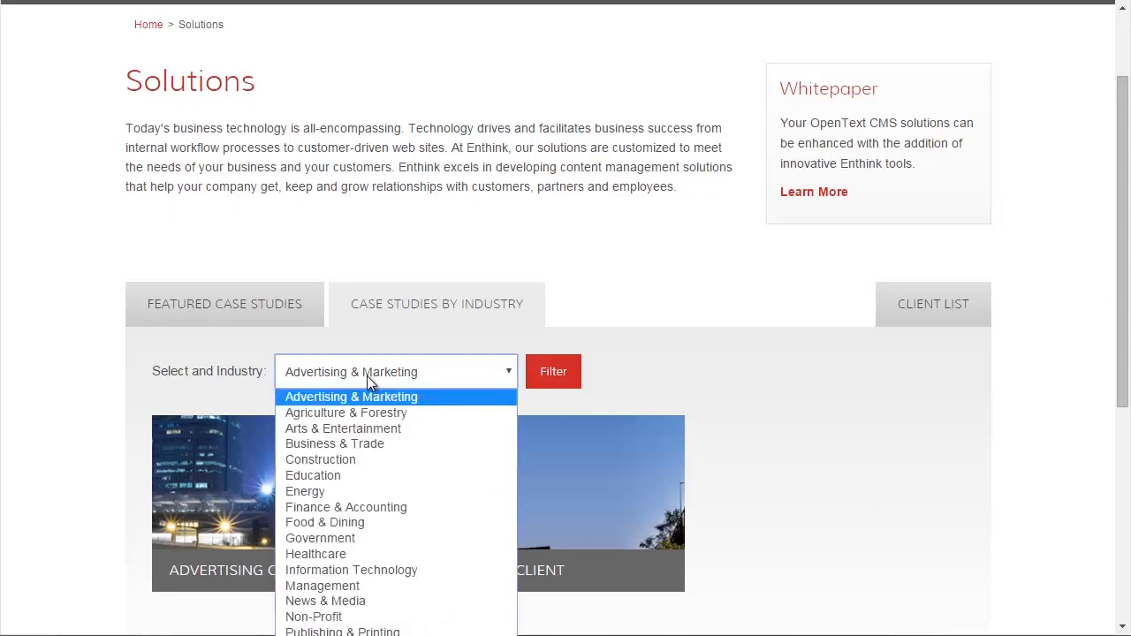
click(400, 507)
click(553, 373)
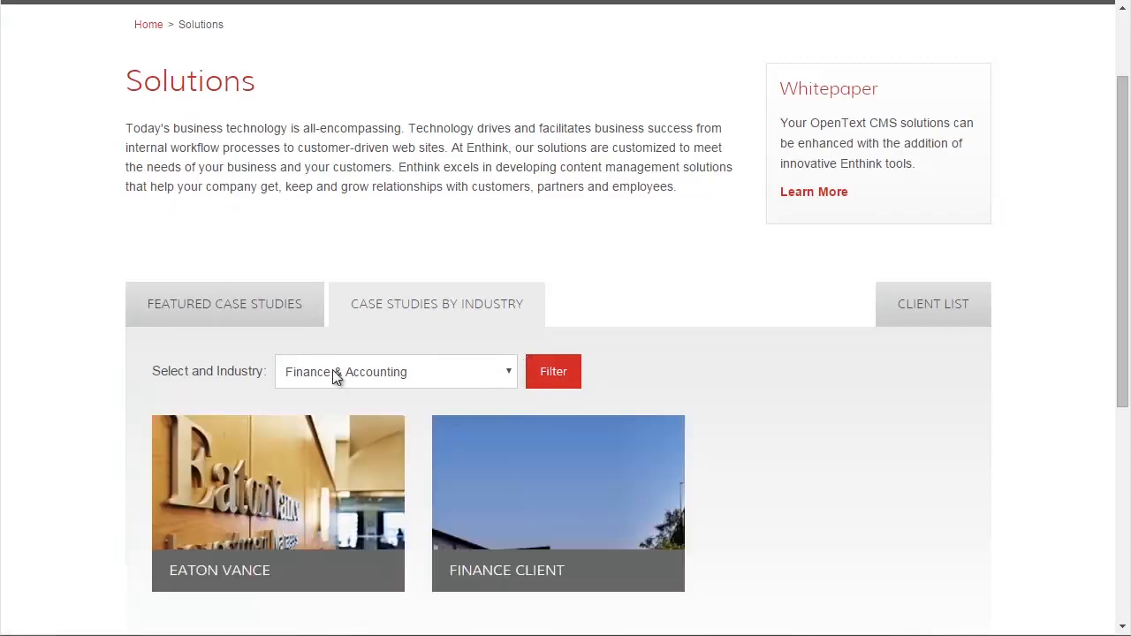
- Filter the case studies by the Advertising & Marketing industry
click(507, 373)
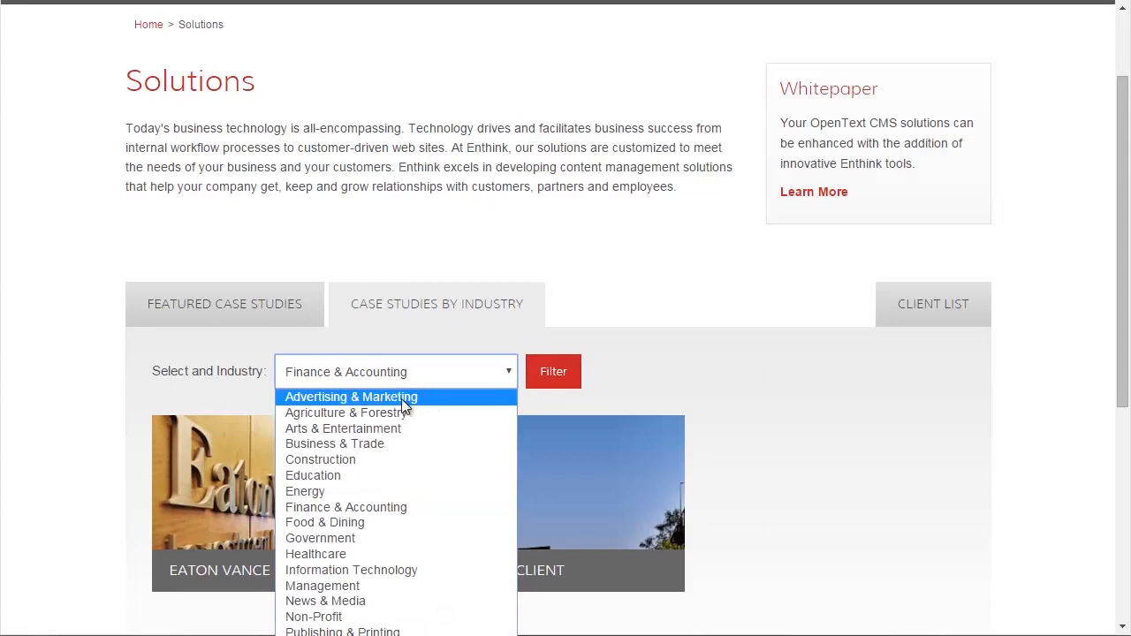
click(401, 399)
click(551, 376)
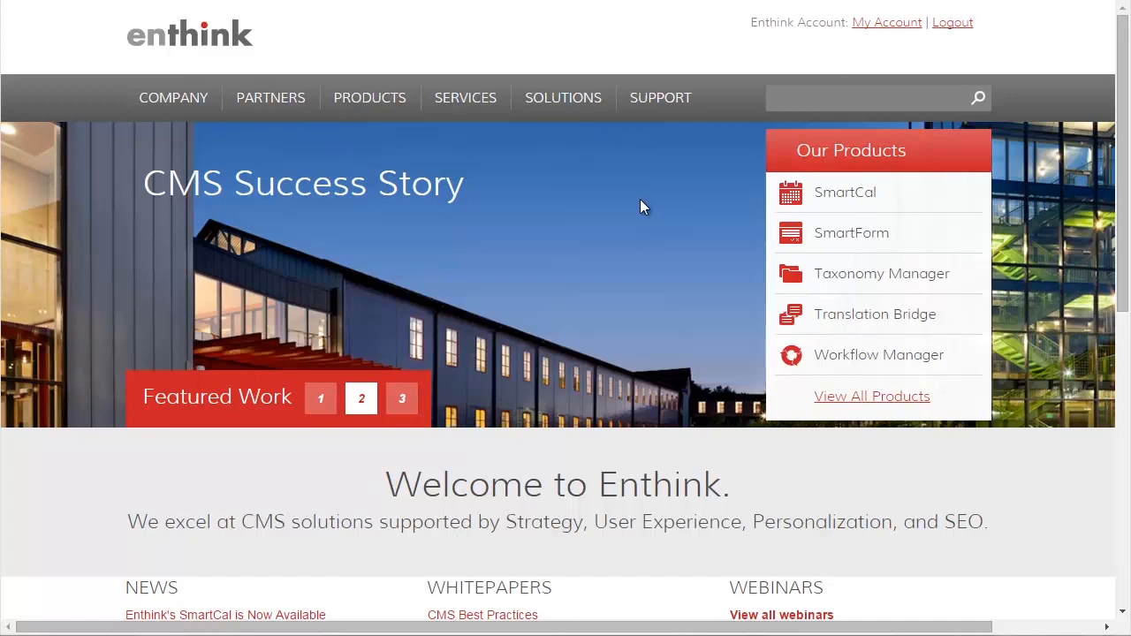
- Search the website for "cms"
click(778, 98)
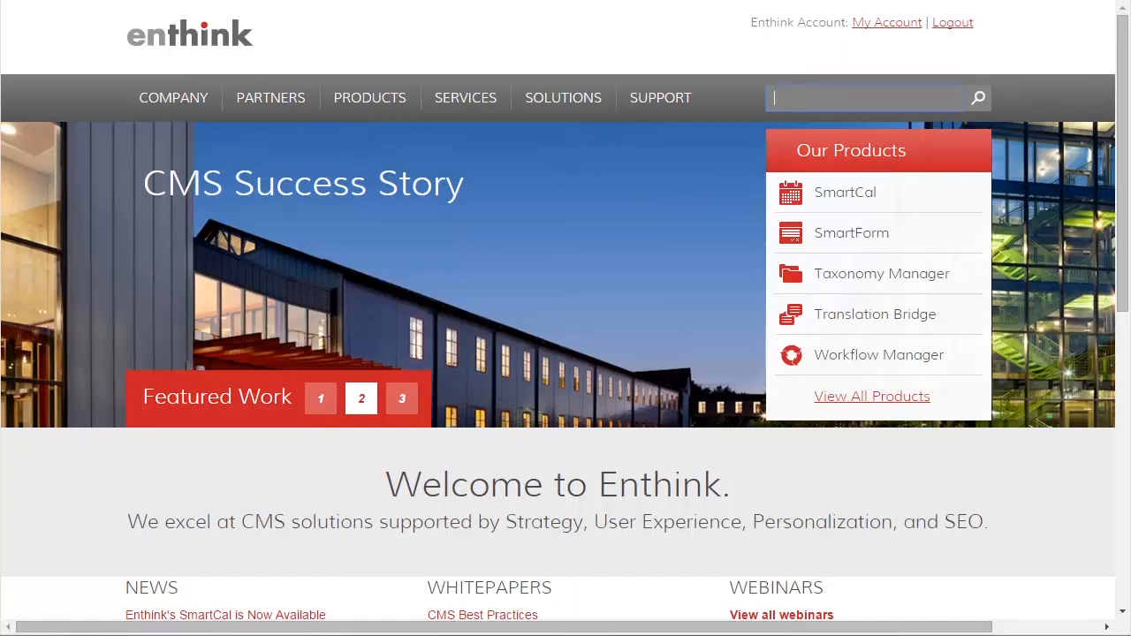
text(cms)
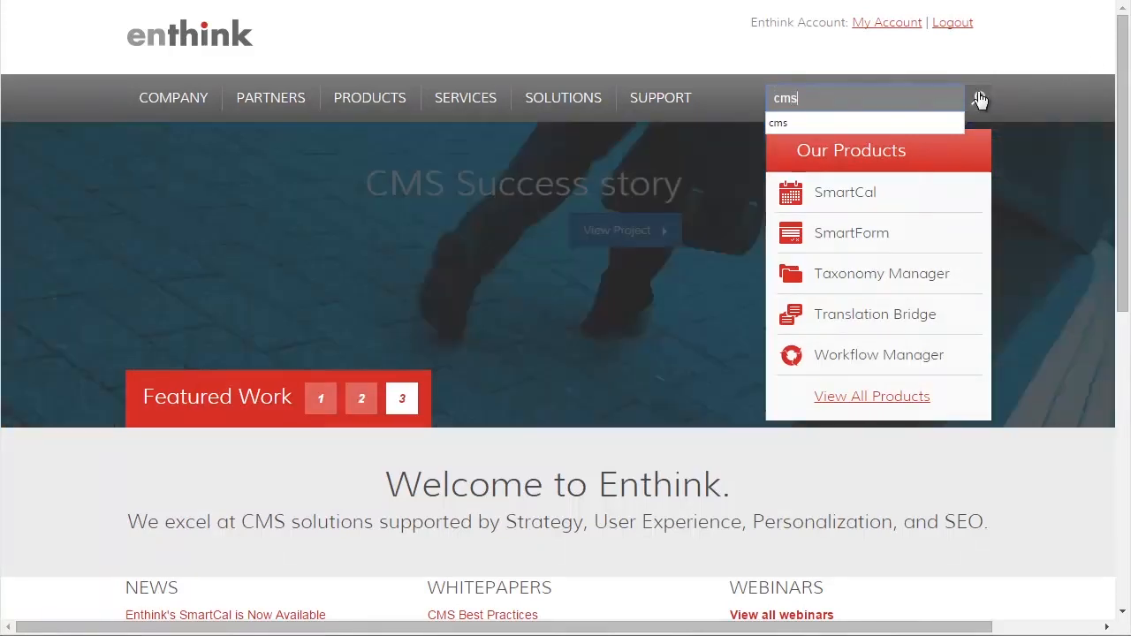
click(978, 98)
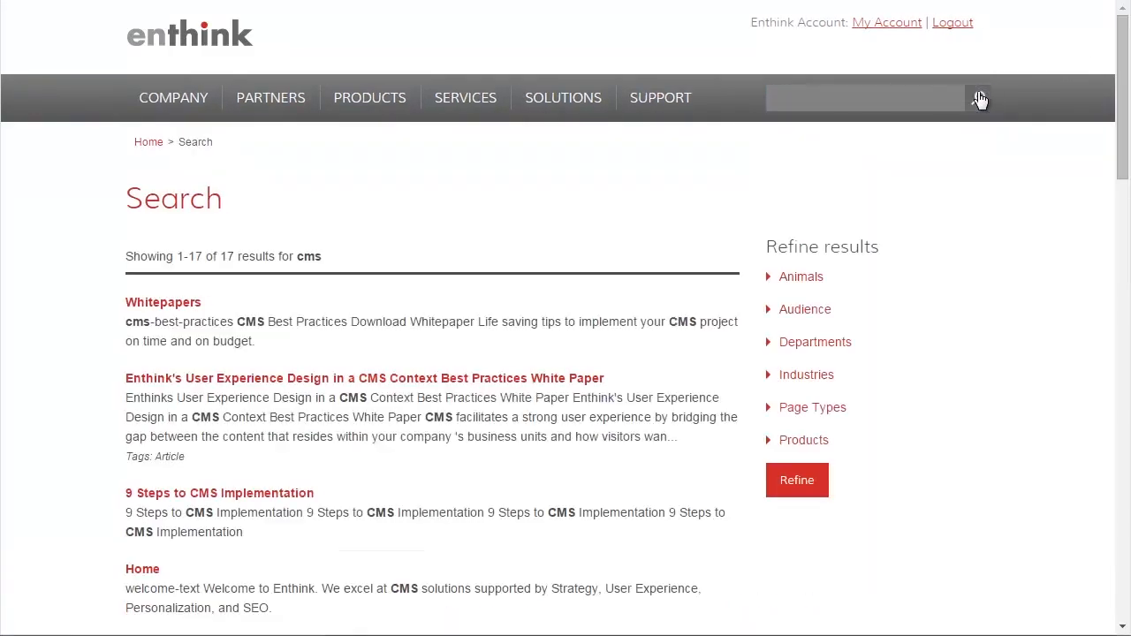
- Refine the search results by the Article page type
click(767, 411)
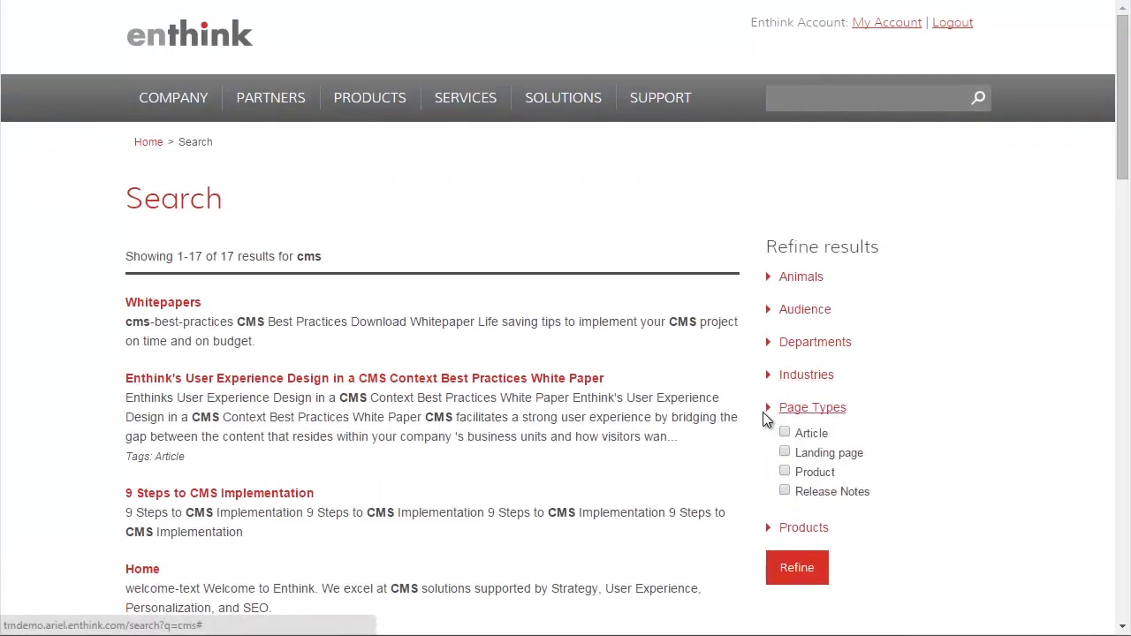
click(785, 432)
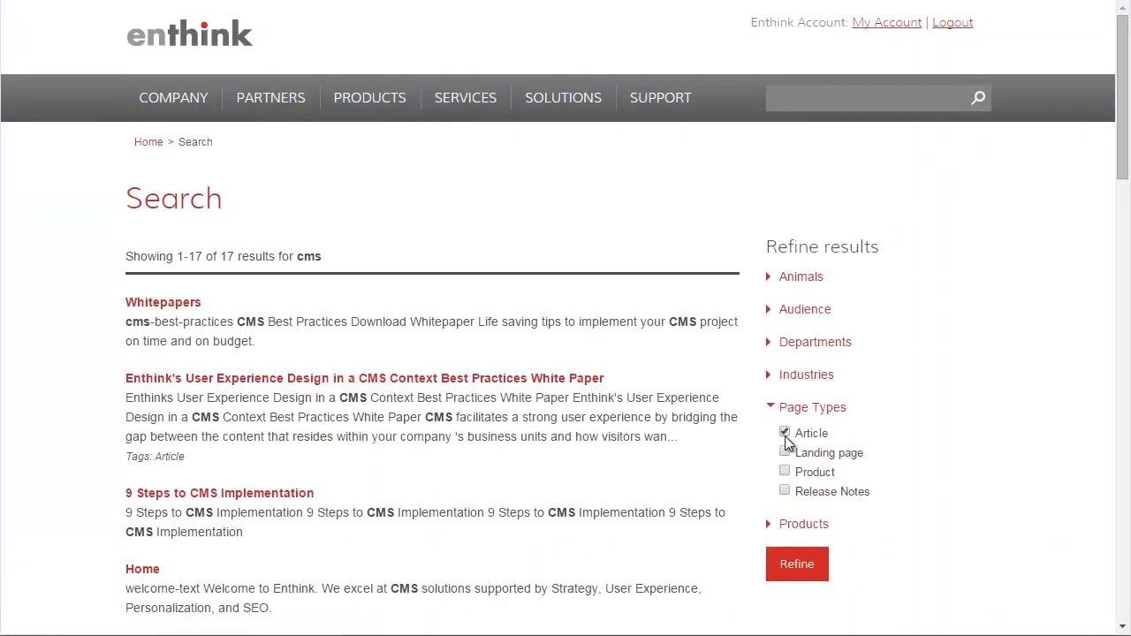
click(793, 568)
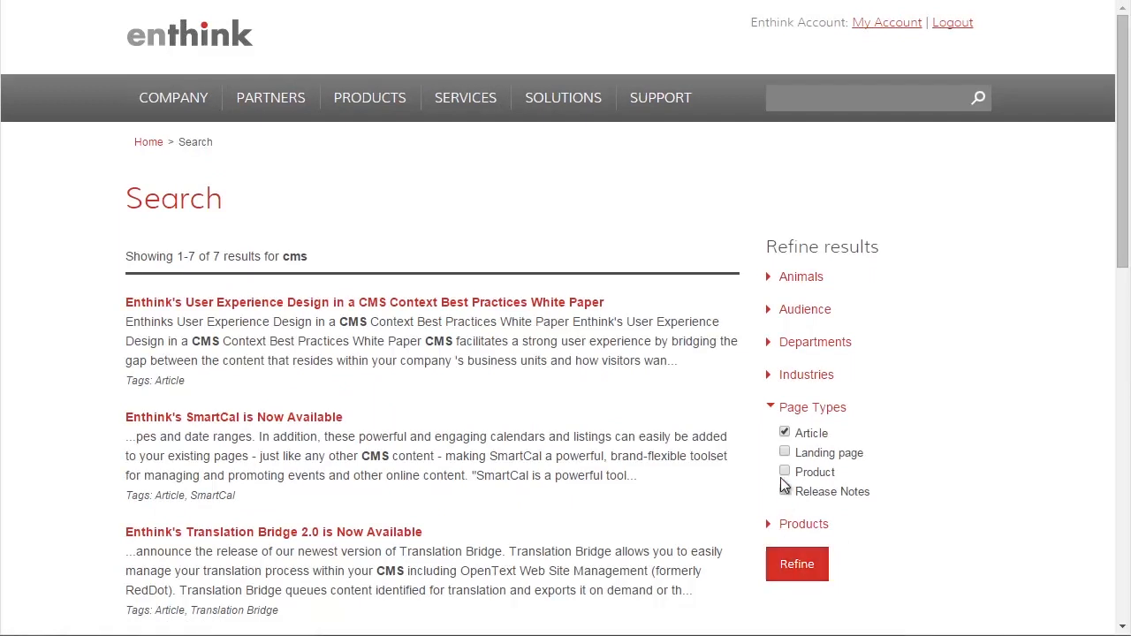
- Remove the Article filter and refine the search results by the Taxonomy Manager product instead
click(784, 432)
click(775, 412)
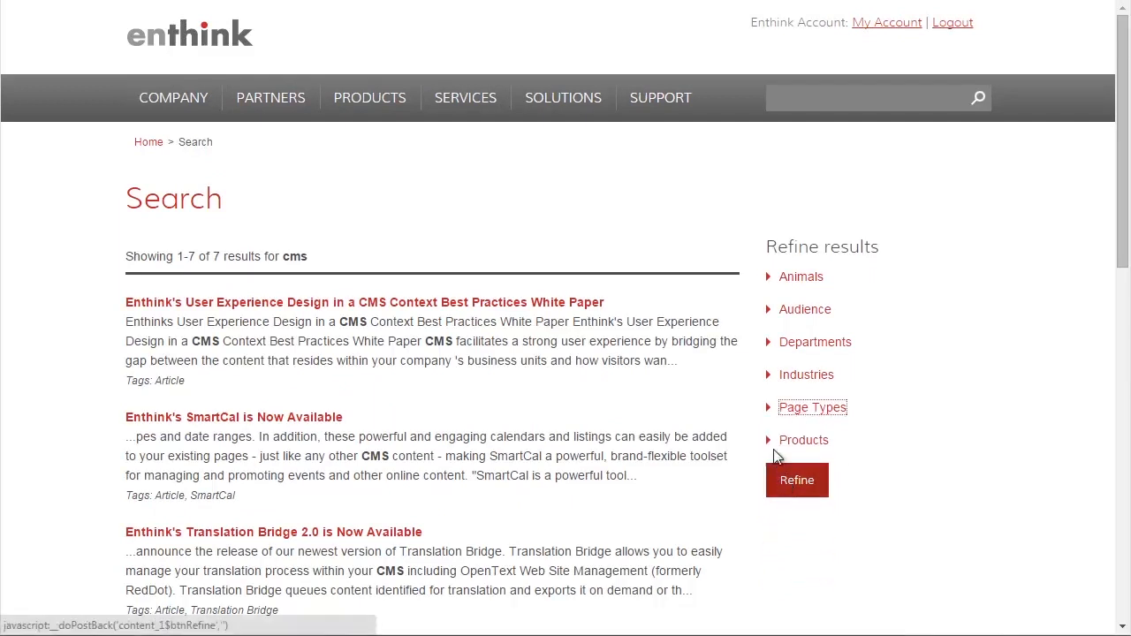
click(771, 443)
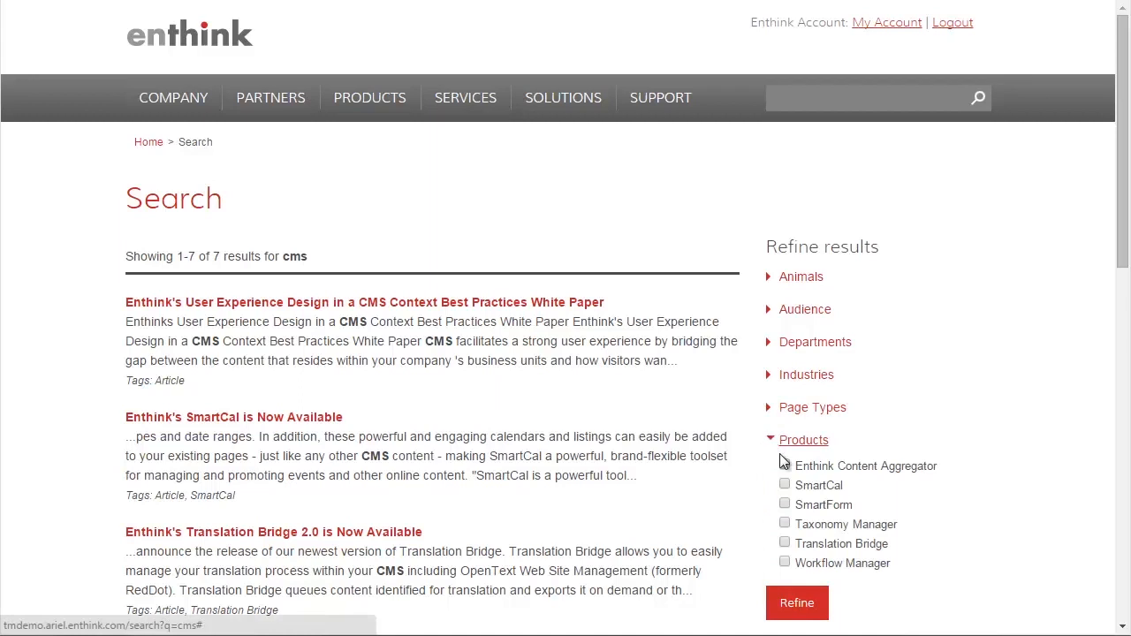
click(785, 523)
click(804, 602)
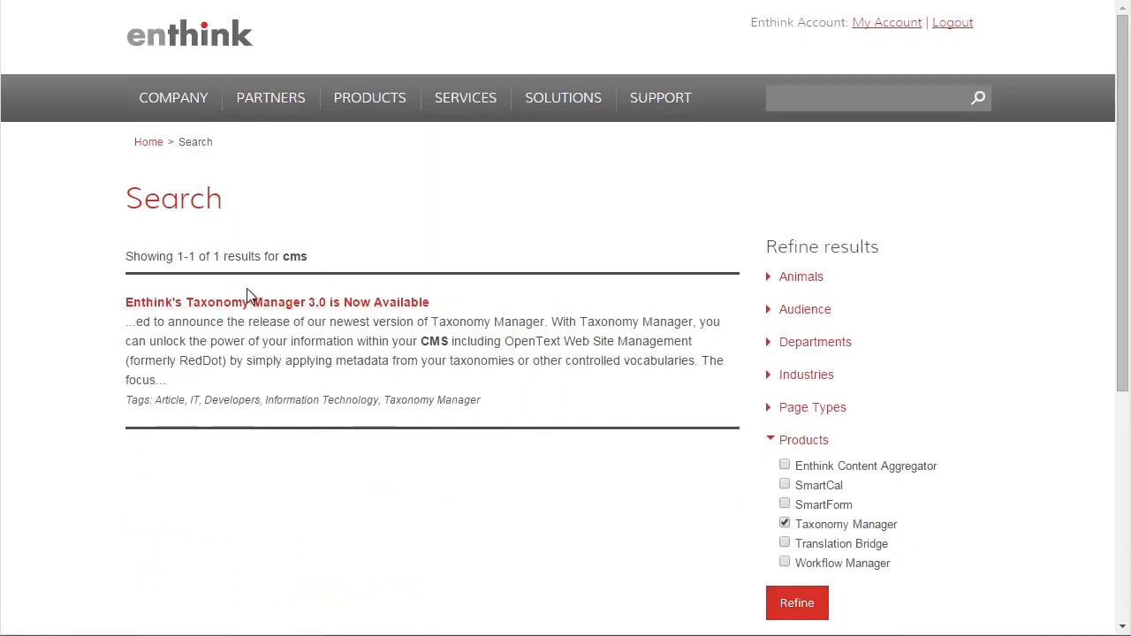
- Examine the taxonomy tags listed under the Taxonomy Manager 3.0 search result
drag(480, 399, 386, 398)
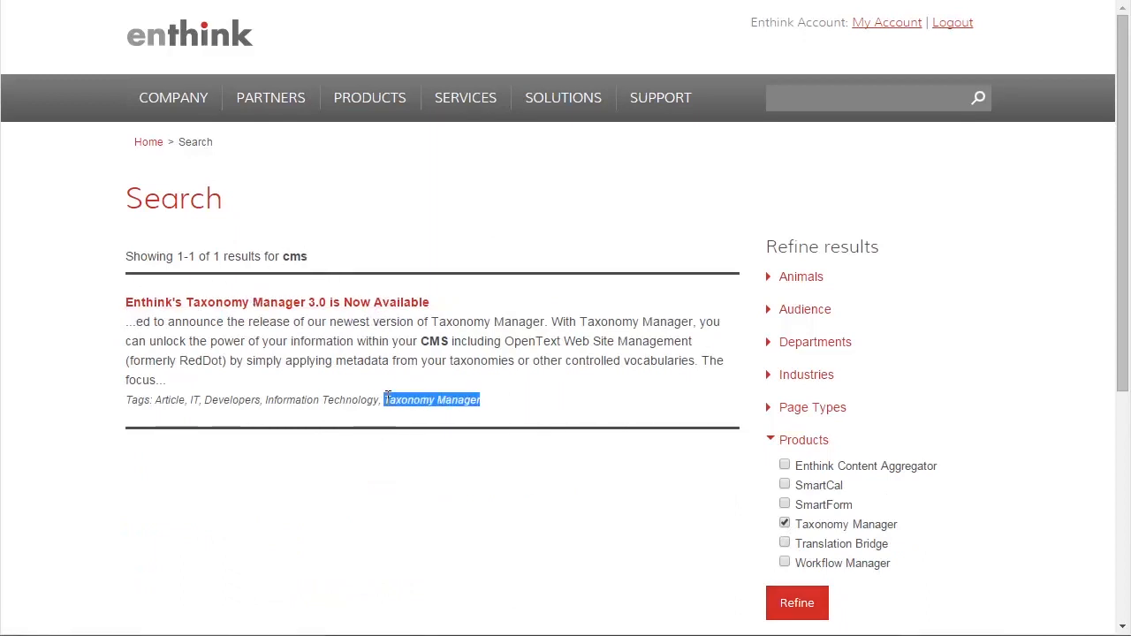
click(433, 385)
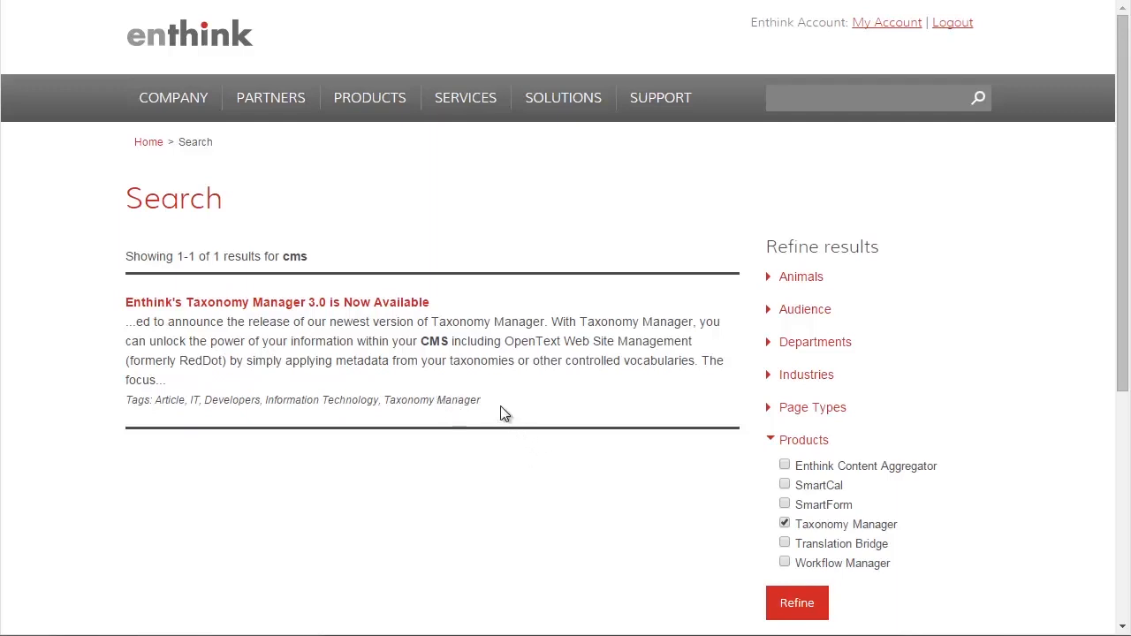
drag(481, 400, 173, 397)
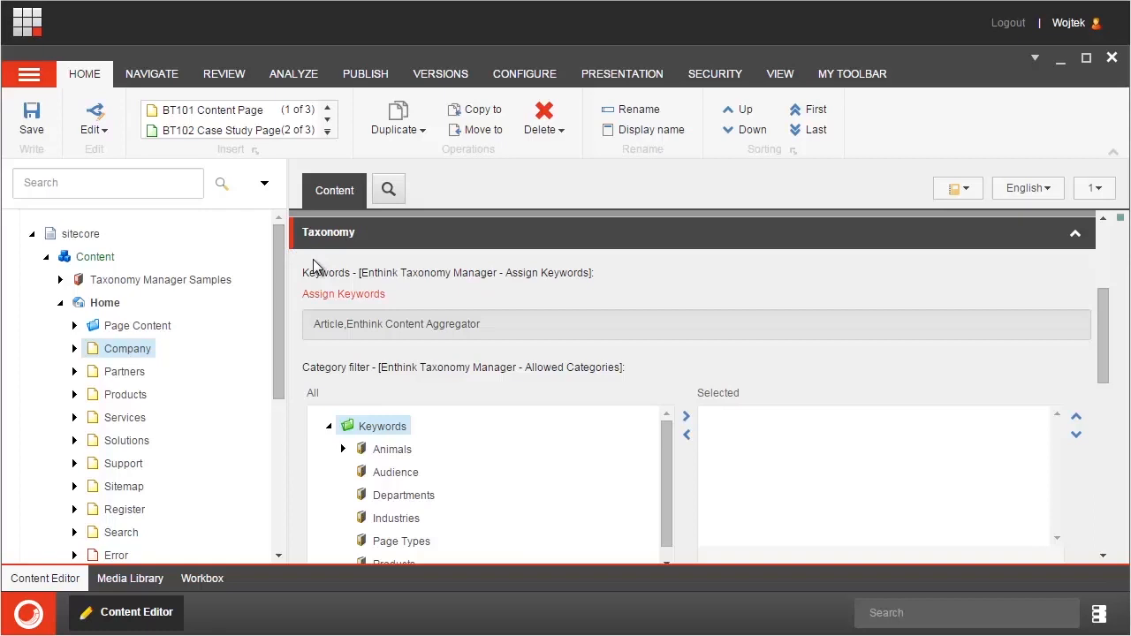
- Review the keyword categories available for assignment to the Company item in Sitecore's Content Editor, leaving without saving
click(350, 297)
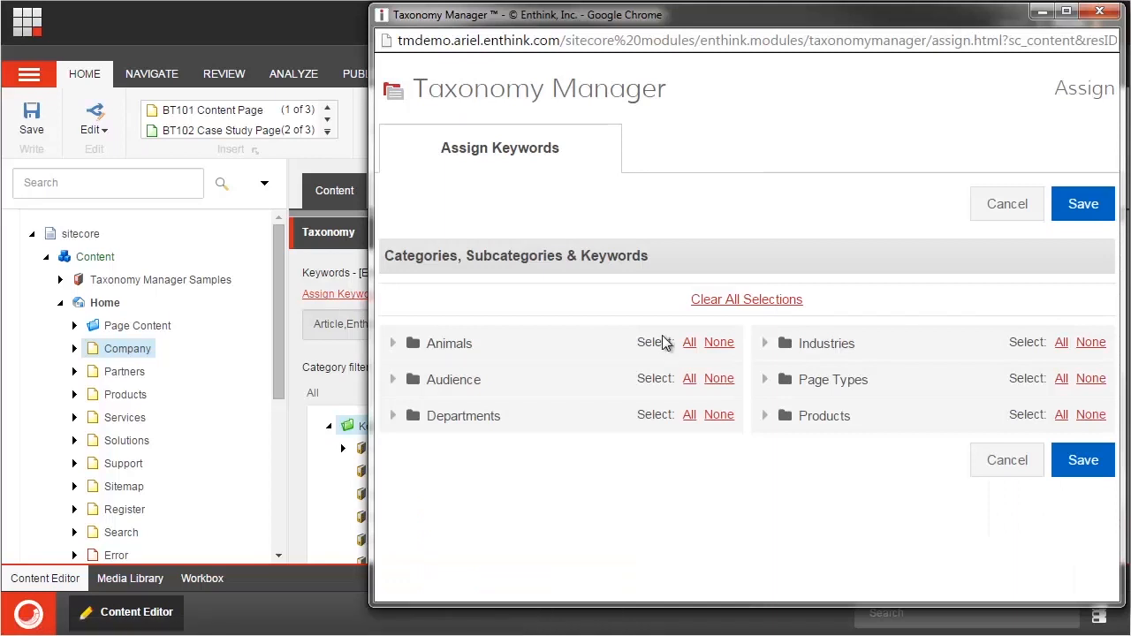
click(1010, 461)
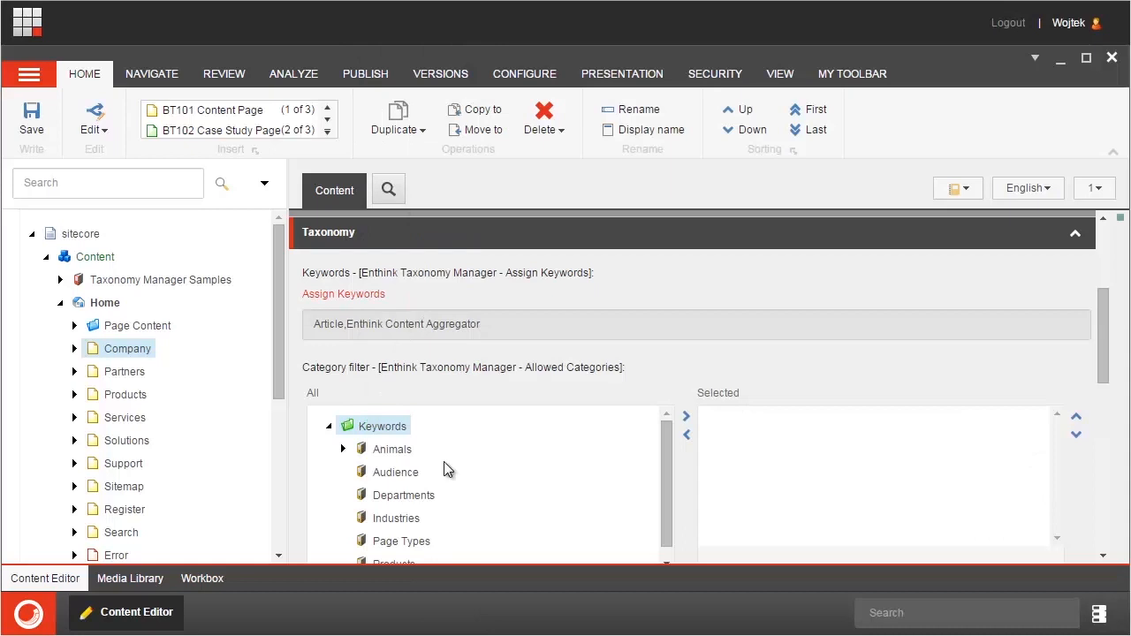
- Add Audience and Departments to the Company item's category filter, and check which categories are offered for keyword assignment
click(397, 472)
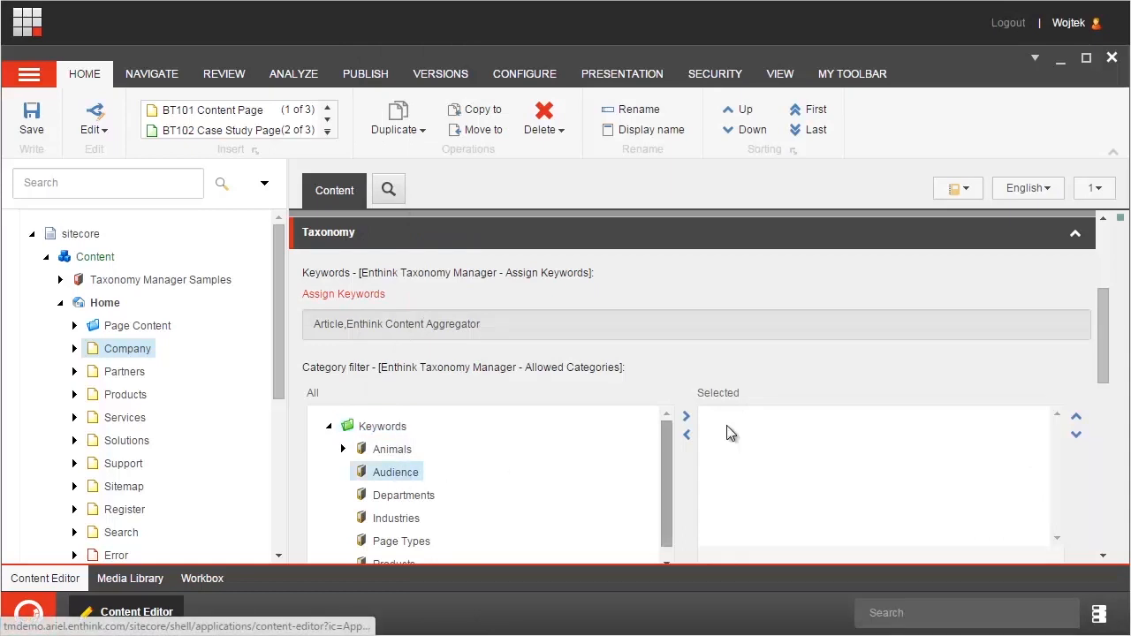
click(687, 417)
click(410, 496)
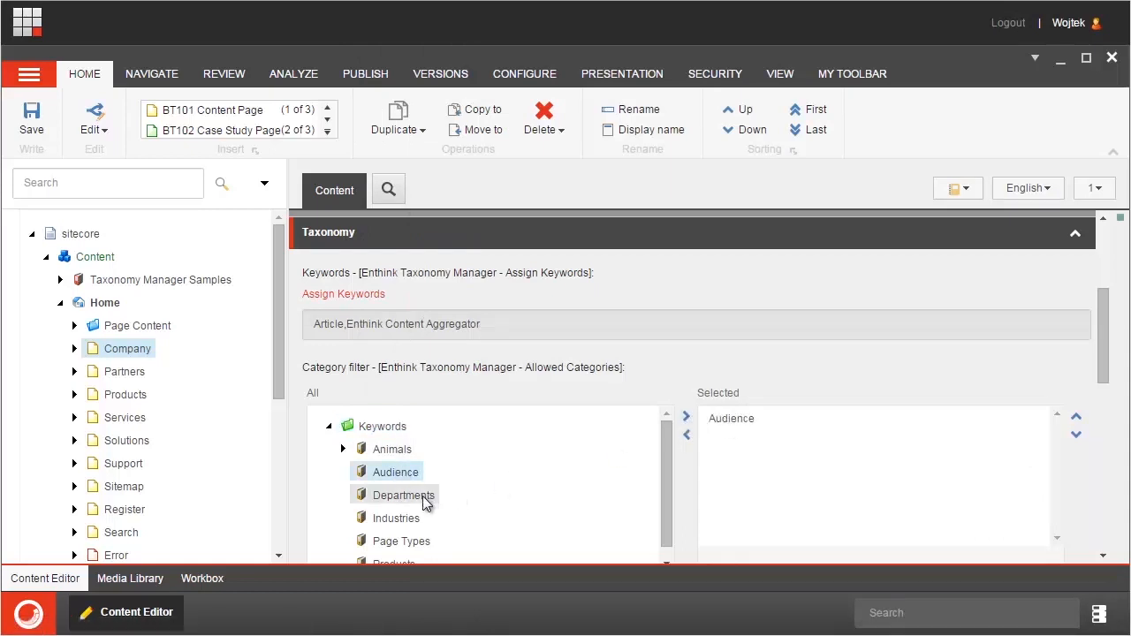
click(688, 418)
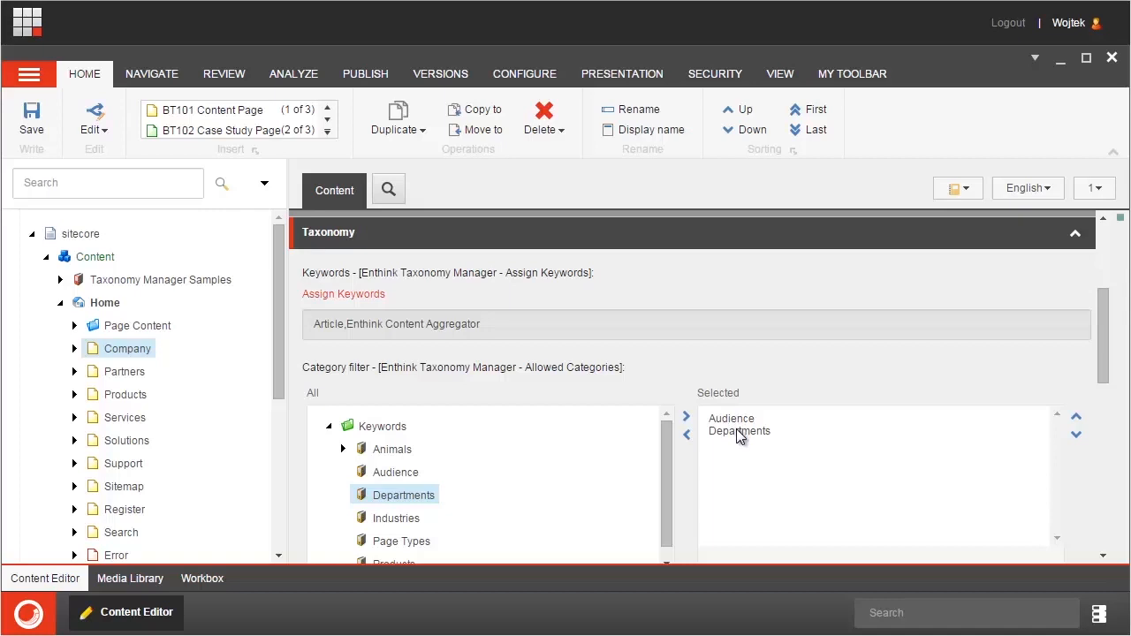
click(348, 299)
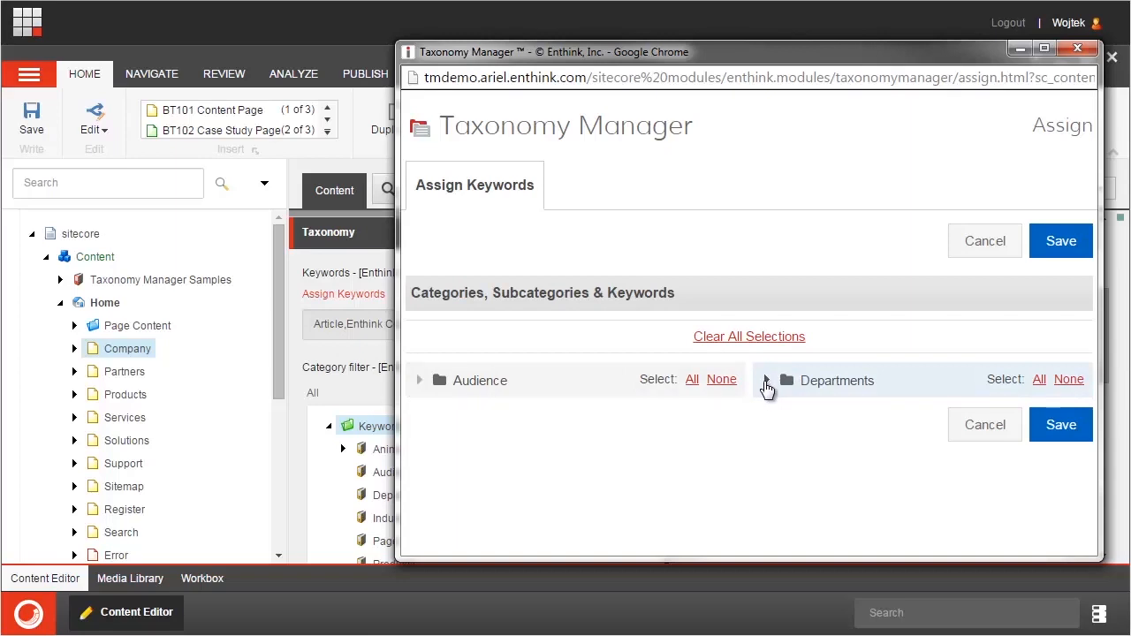
click(978, 432)
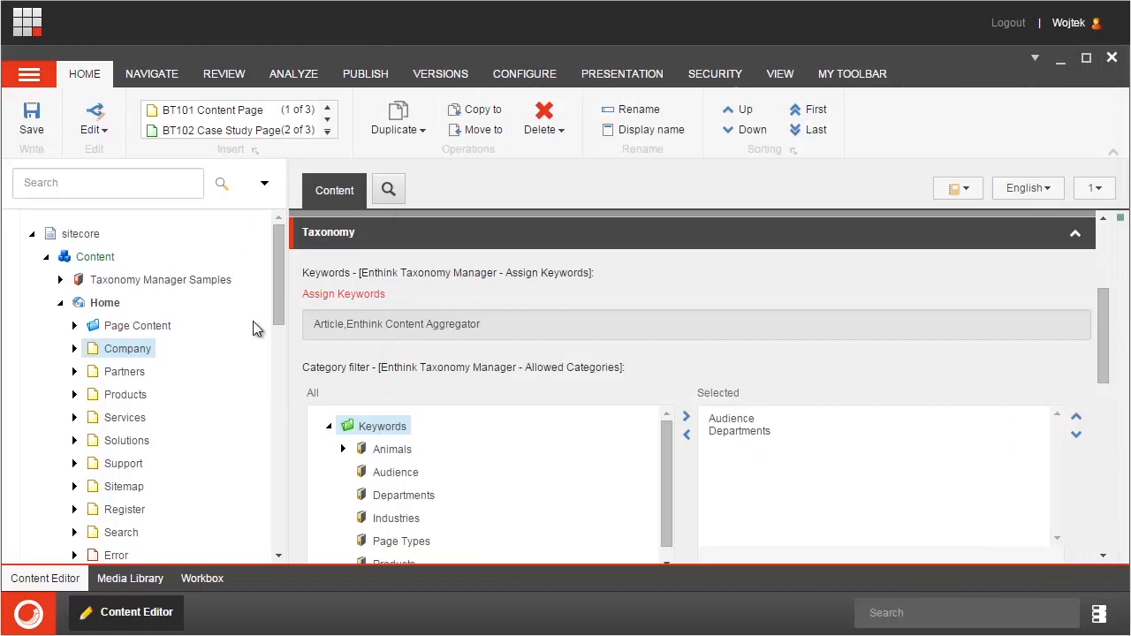
- Open the __Standard Values item of the CTXXX News Article template and examine its Taxonomy fields
drag(277, 288, 297, 559)
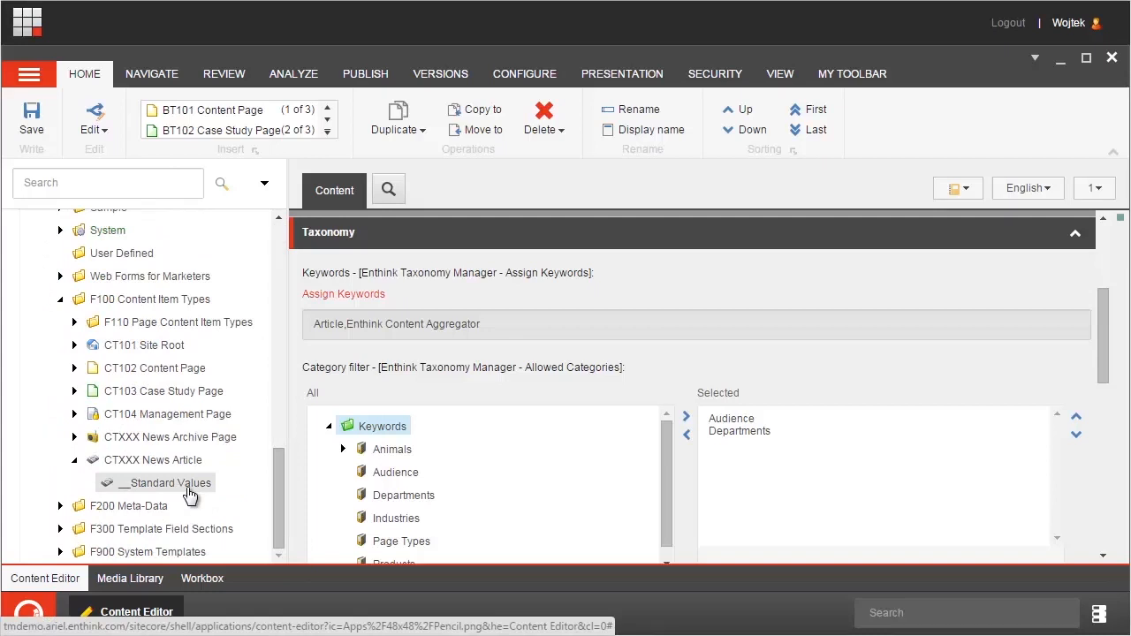
click(190, 495)
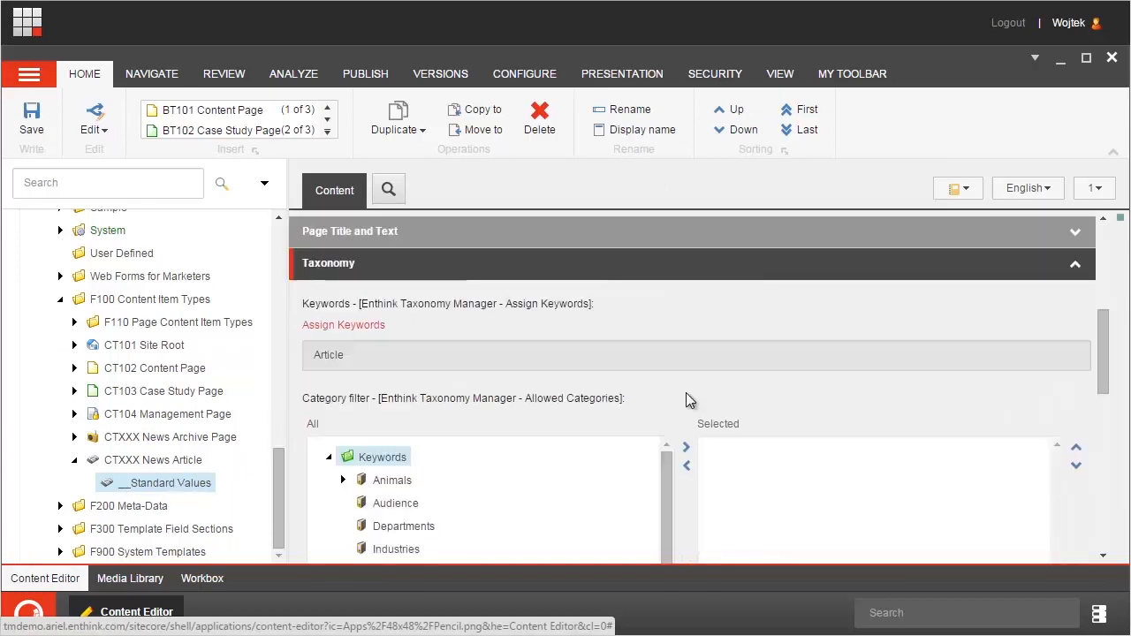
scroll(685, 399, down, 3)
scroll(687, 400, up, 2)
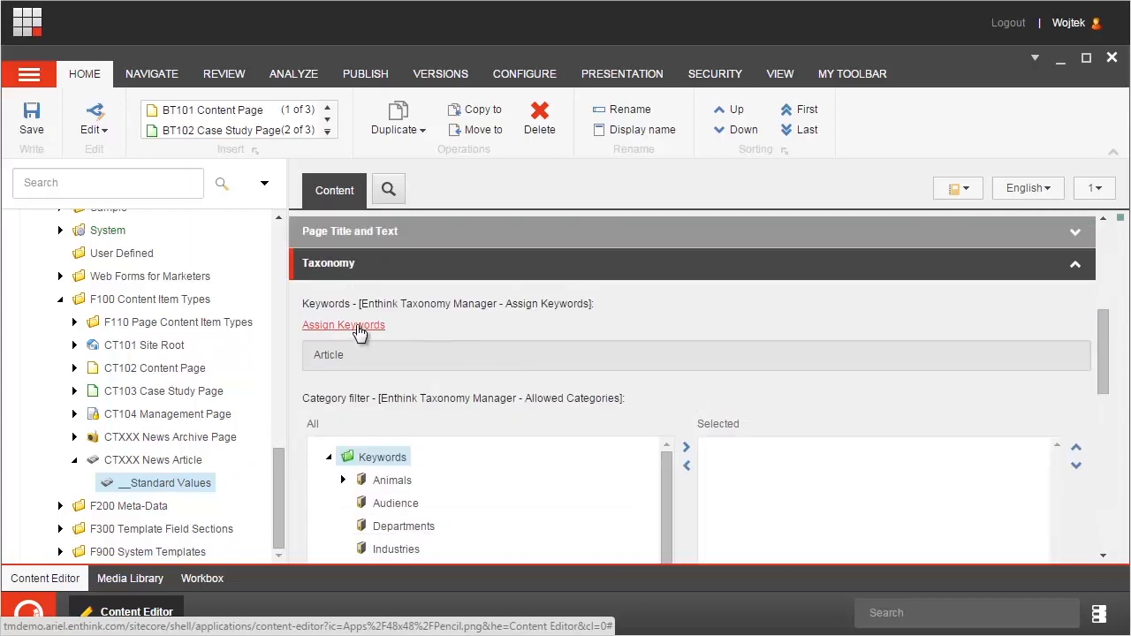